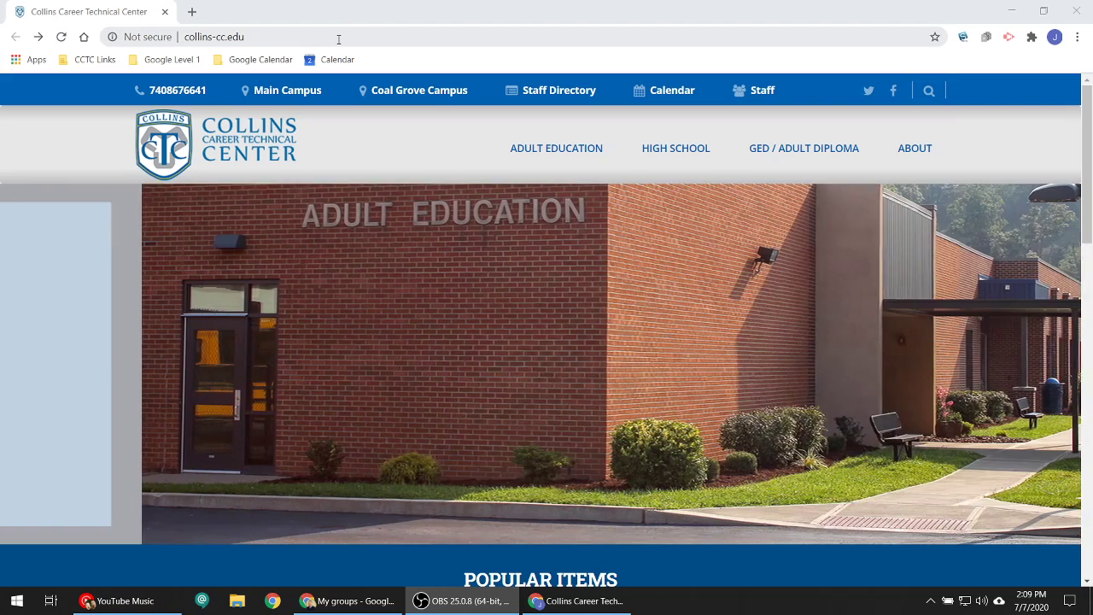
# Step: Load the My groups page of Google Groups at groups.google.com/my-groups
pyautogui.click(338, 38)
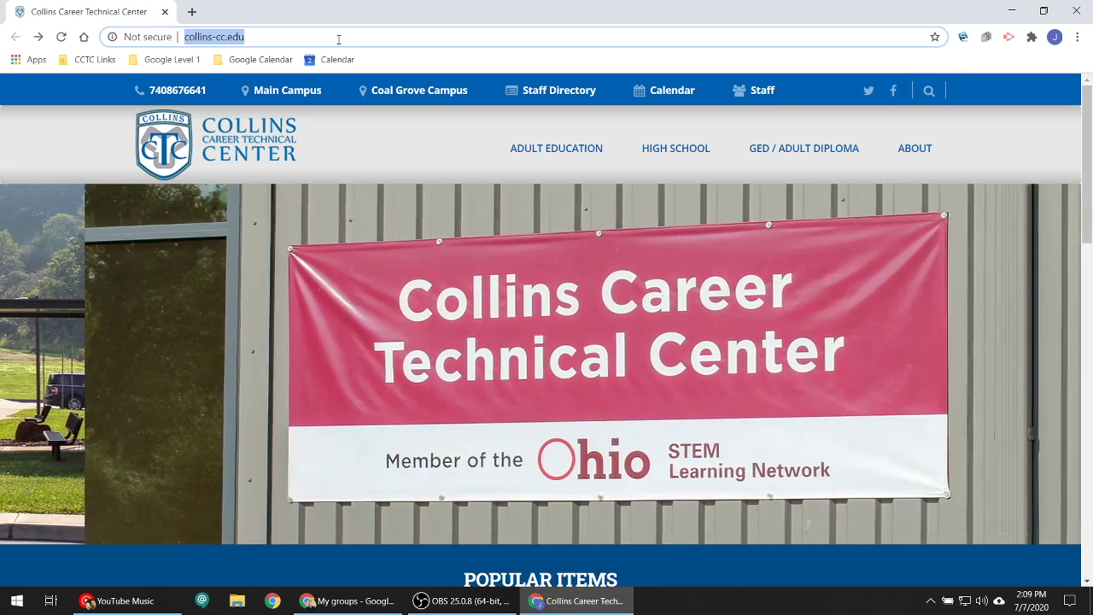
pyautogui.write('google')
pyautogui.press('BackSpace')
pyautogui.press('BackSpace')
pyautogui.press('BackSpace')
pyautogui.press('BackSpace')
pyautogui.press('BackSpace')
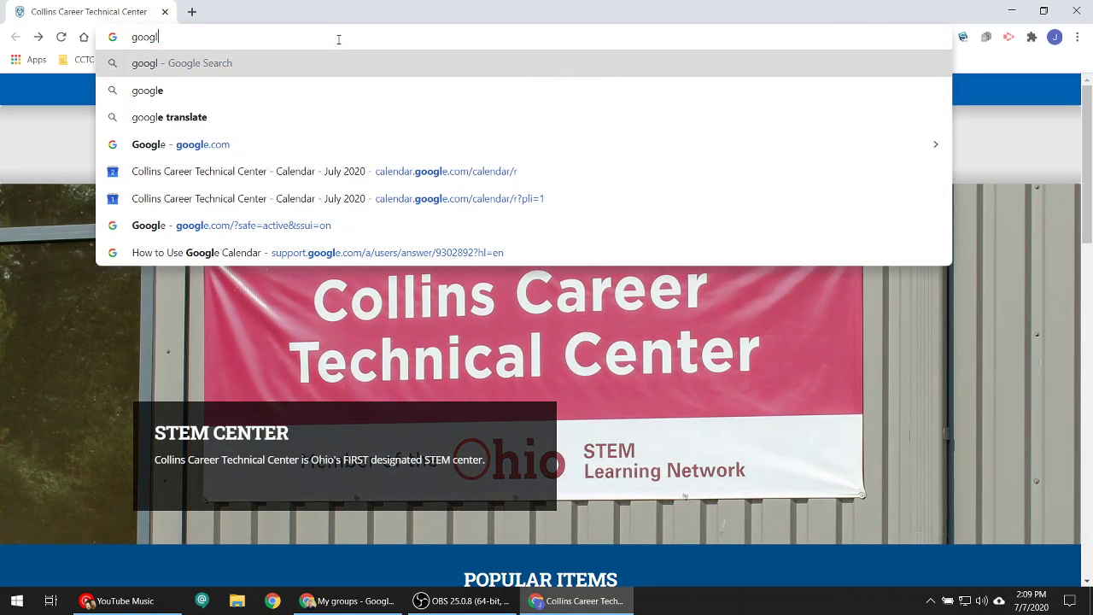
pyautogui.write('r')
pyautogui.press('Return')
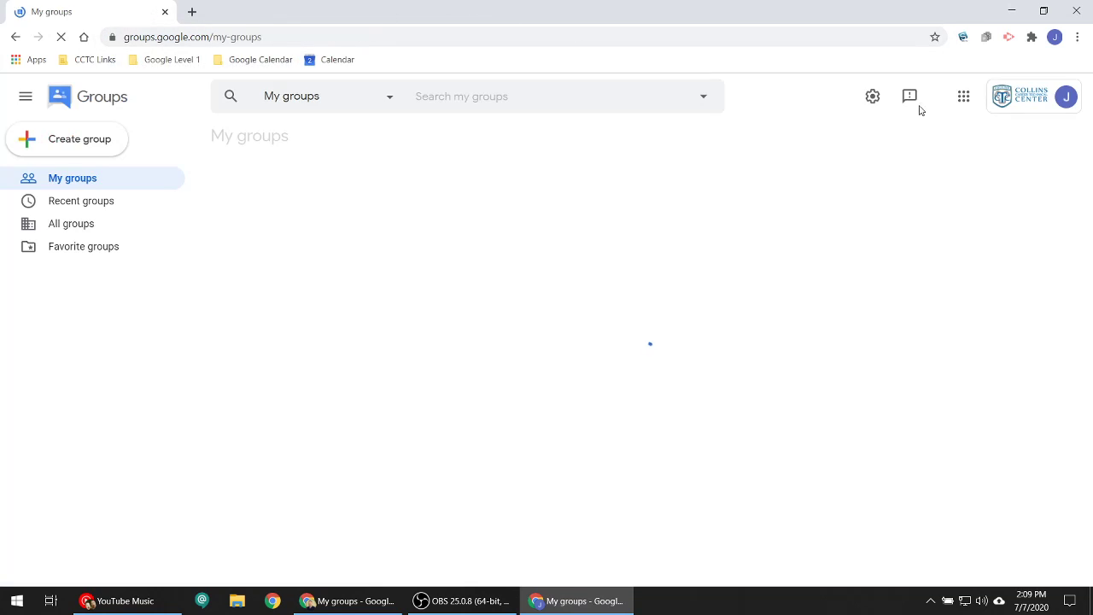
# Step: Open Groups from the Google apps launcher and close the earlier My groups browser tab
pyautogui.click(964, 102)
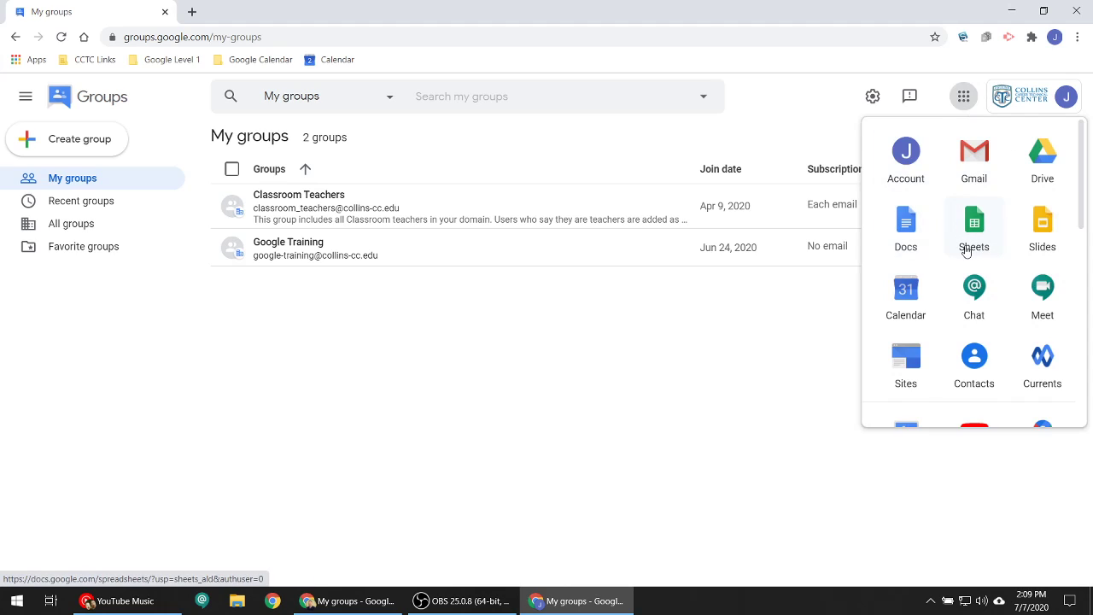
pyautogui.scroll(-1, 967, 250)
pyautogui.scroll(-1, 963, 256)
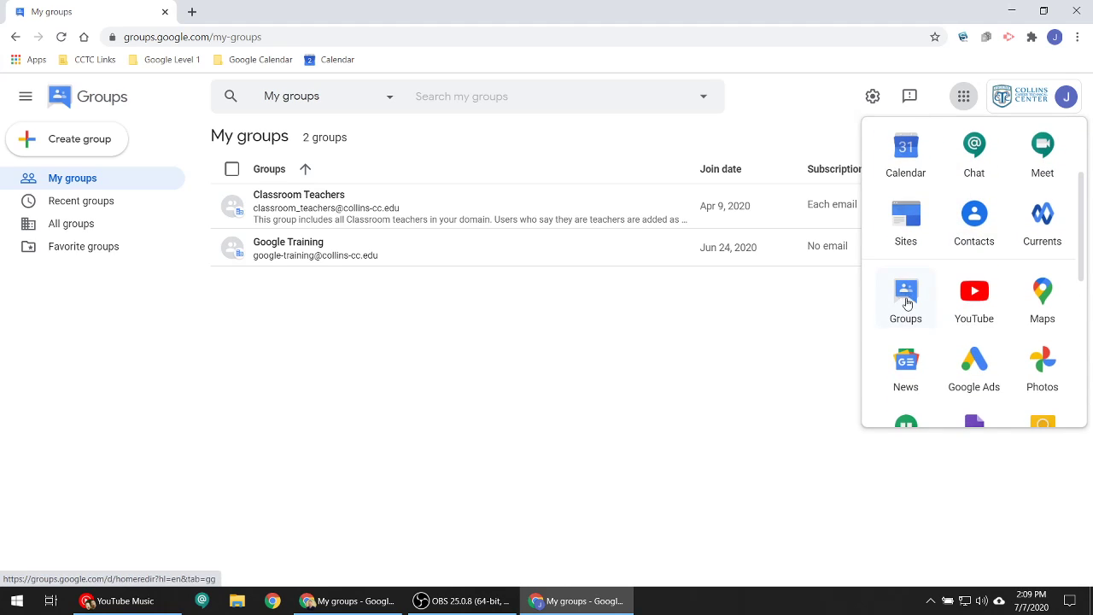
pyautogui.click(907, 308)
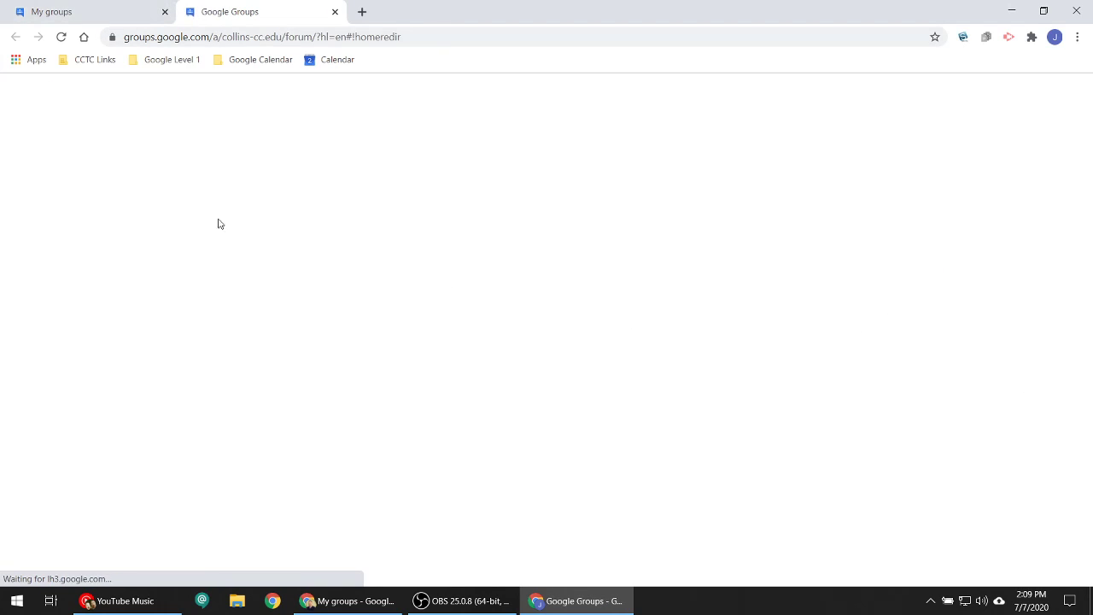
pyautogui.click(164, 12)
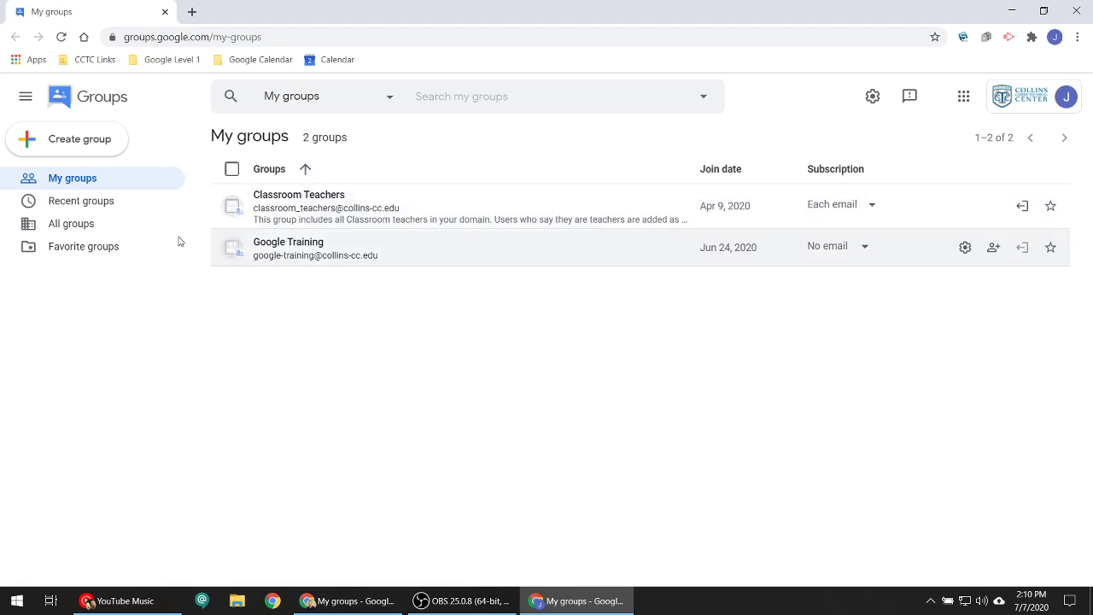
# Step: View the recent groups and look through the full list of all the organization's groups
pyautogui.click(73, 201)
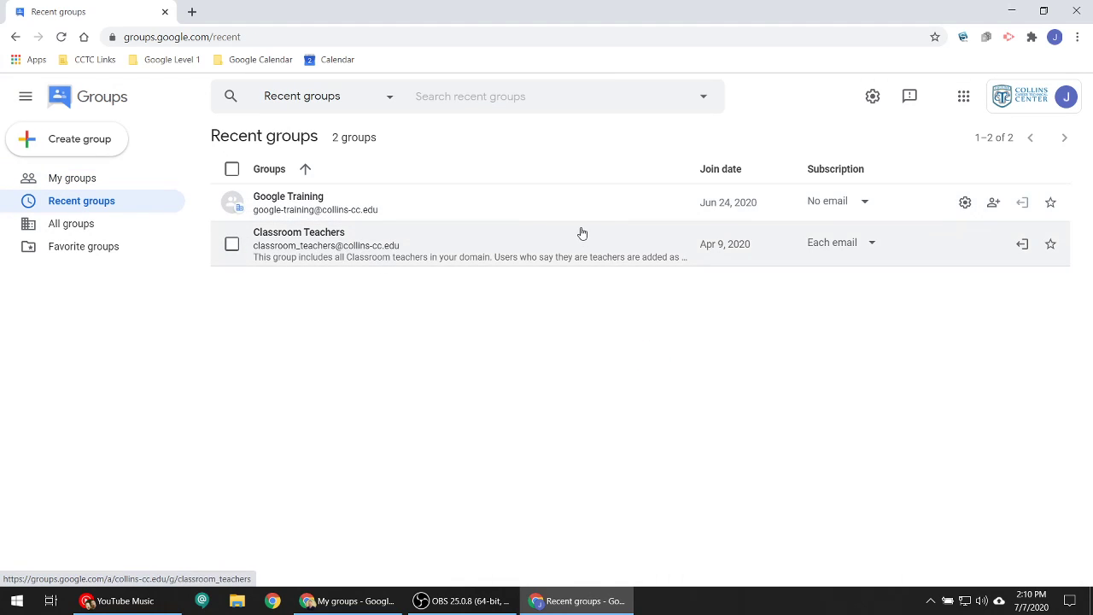
pyautogui.click(86, 230)
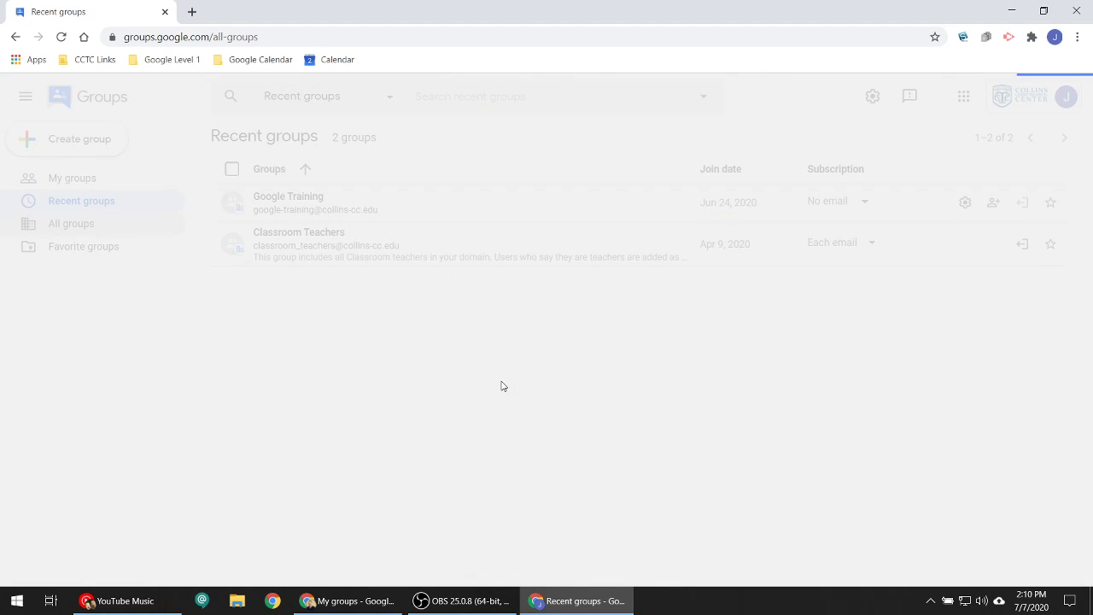
pyautogui.scroll(-5, 480, 373)
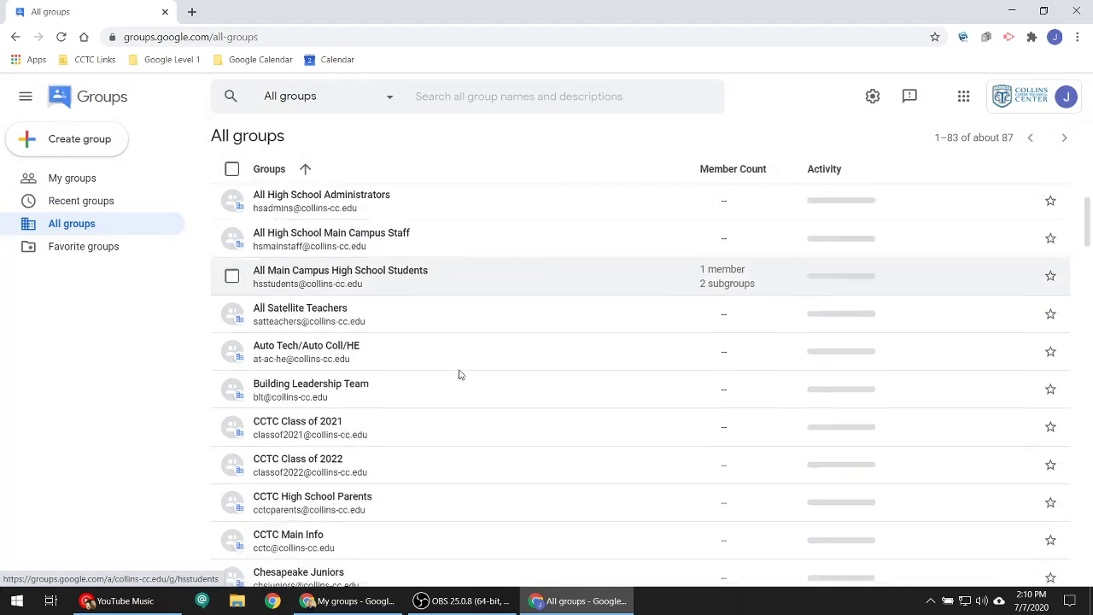
pyautogui.scroll(-10, 457, 374)
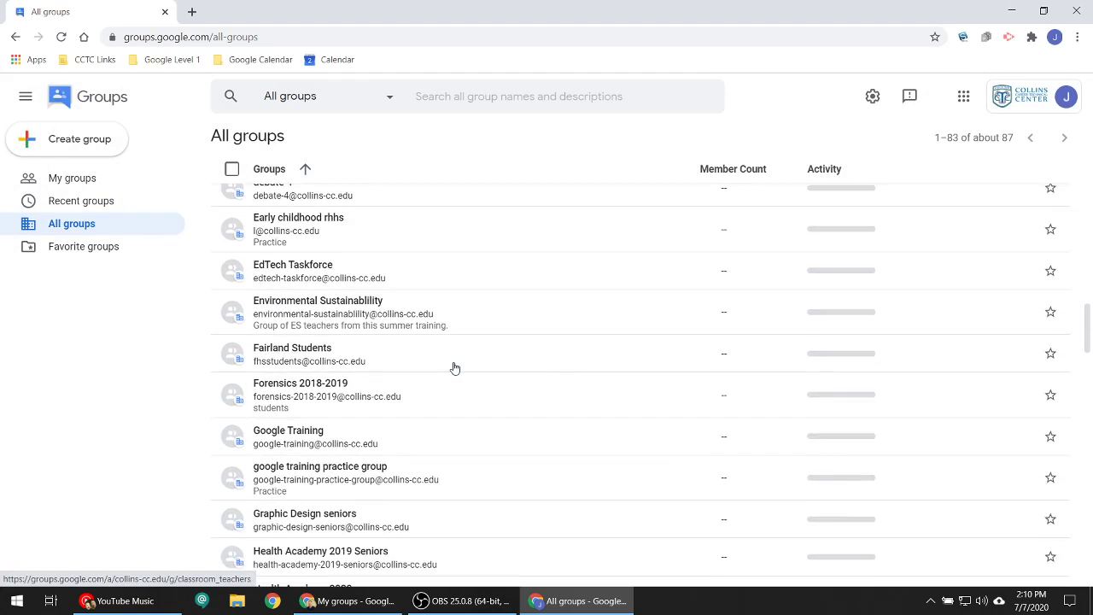
pyautogui.scroll(-8, 454, 367)
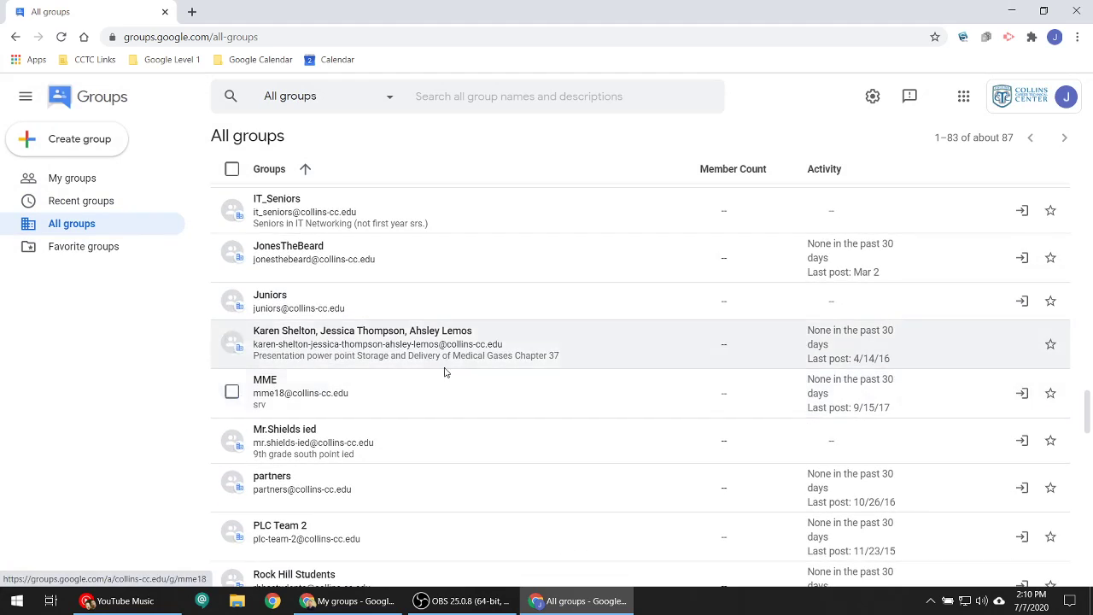
pyautogui.scroll(-3, 426, 363)
pyautogui.scroll(-2, 378, 345)
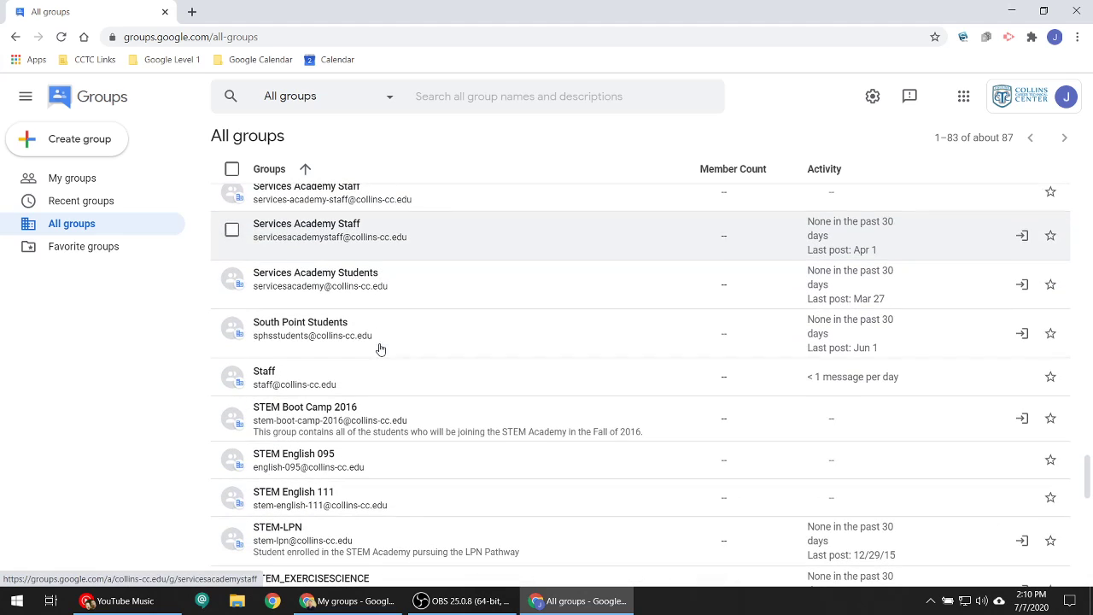
pyautogui.scroll(-5, 378, 367)
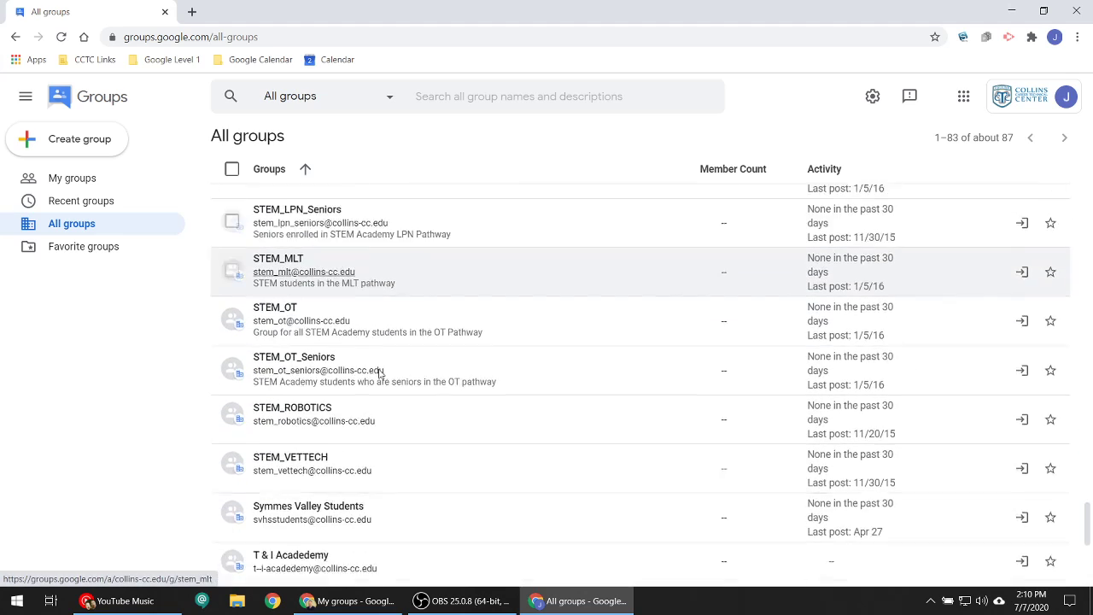
pyautogui.scroll(-3, 358, 396)
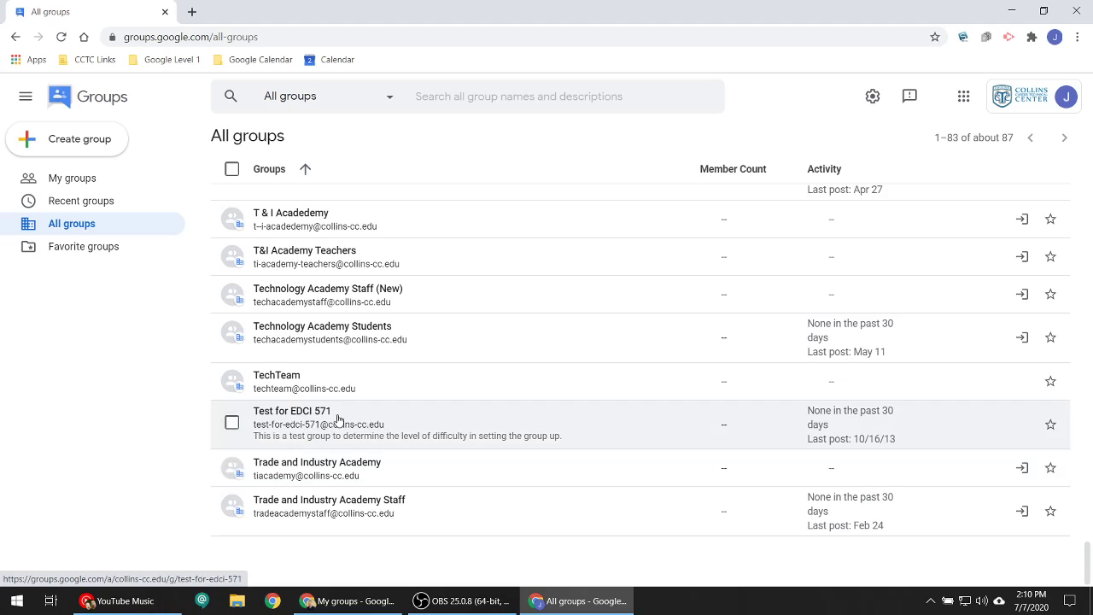
pyautogui.scroll(9, 336, 418)
pyautogui.scroll(20, 338, 417)
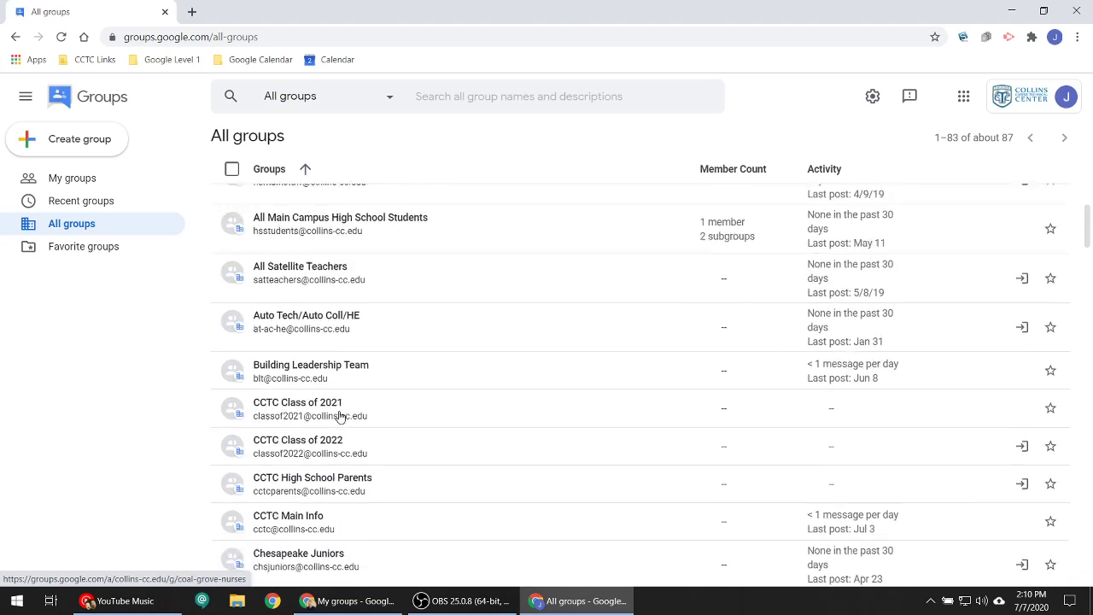
pyautogui.scroll(2, 339, 417)
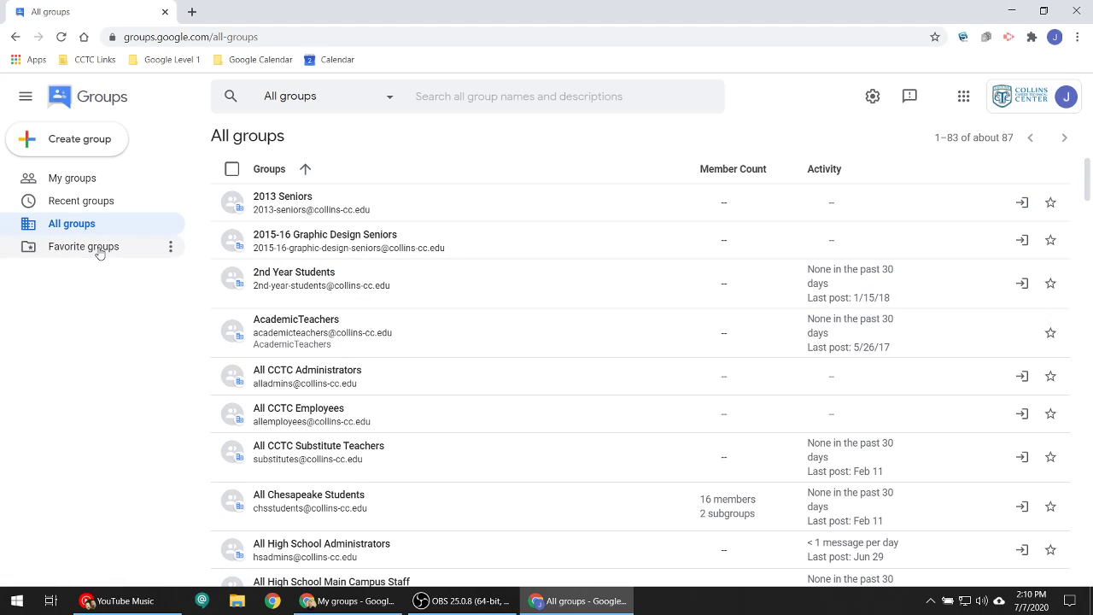
# Step: Check the favorite groups and their options, and return to My groups
pyautogui.click(171, 247)
pyautogui.click(171, 247)
pyautogui.click(85, 259)
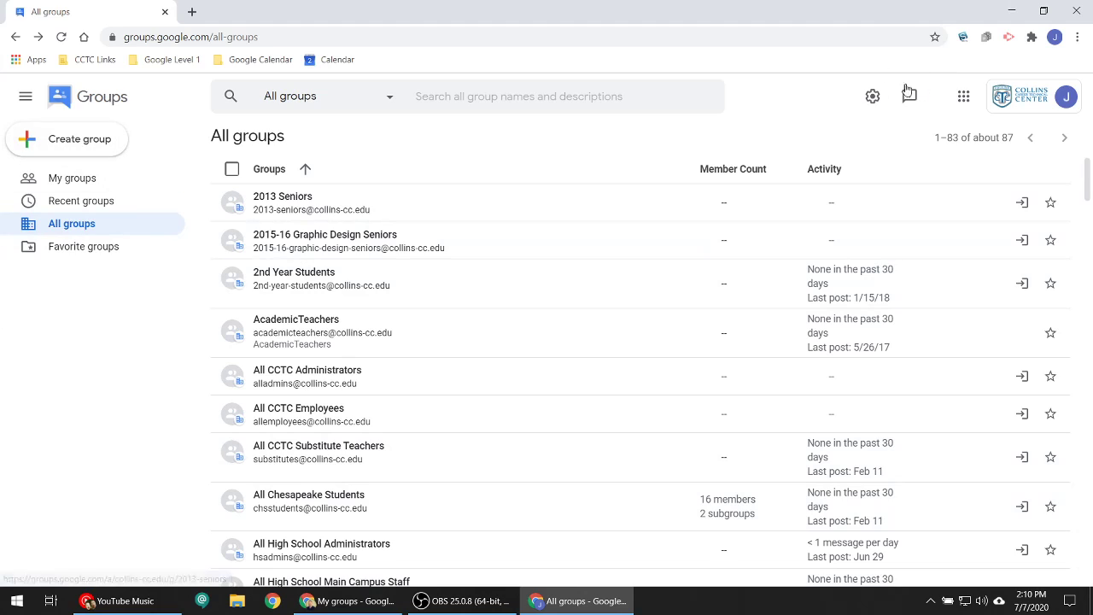
pyautogui.click(78, 178)
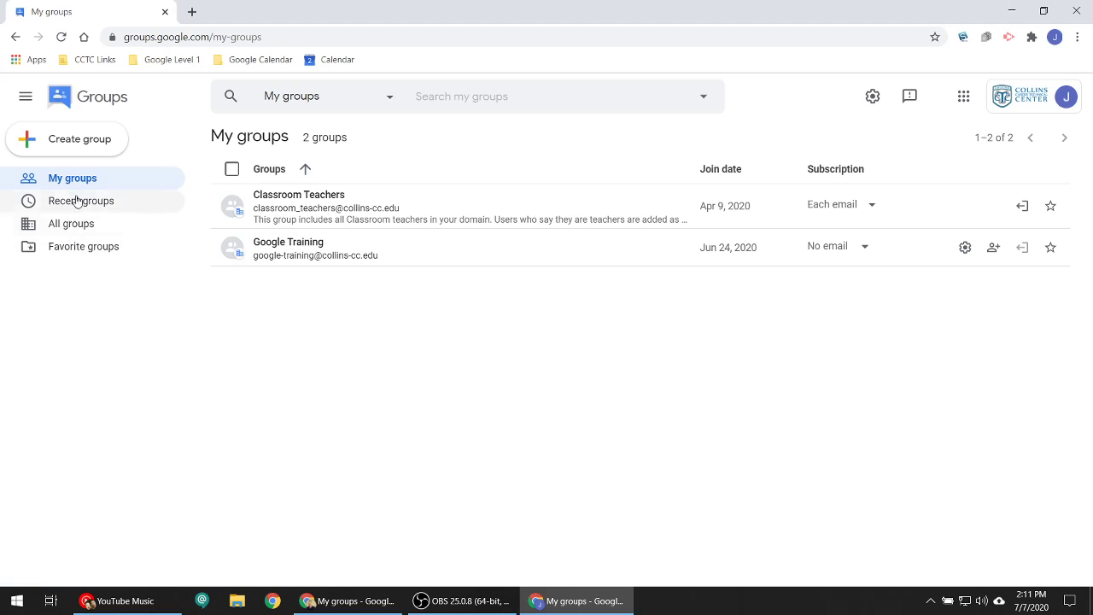
# Step: Start creating a new group and name it "My Friends"
pyautogui.click(82, 143)
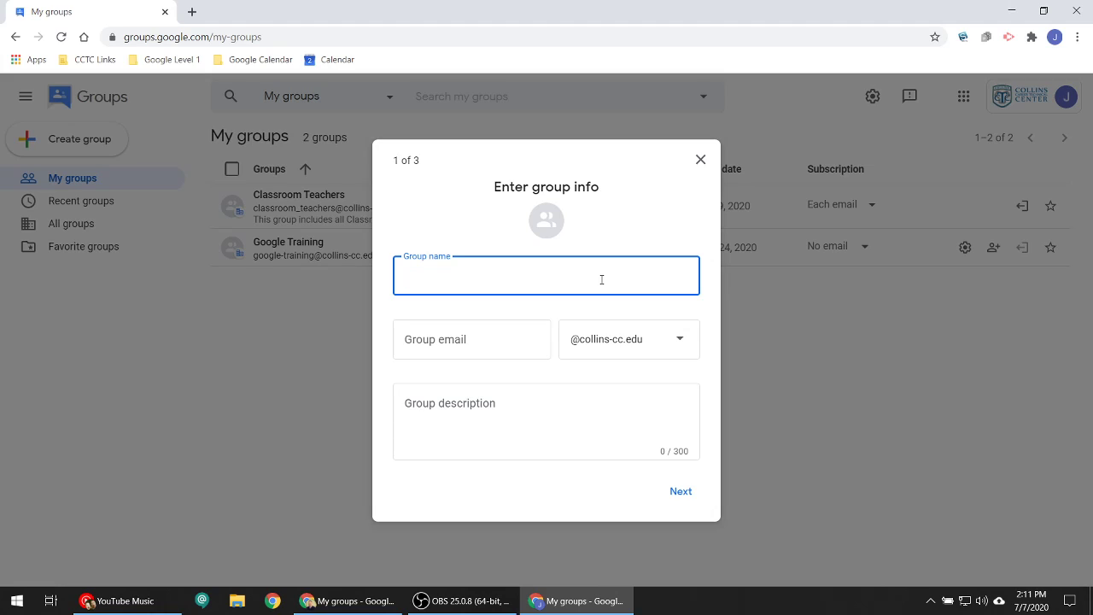
pyautogui.write('B')
pyautogui.press('BackSpace')
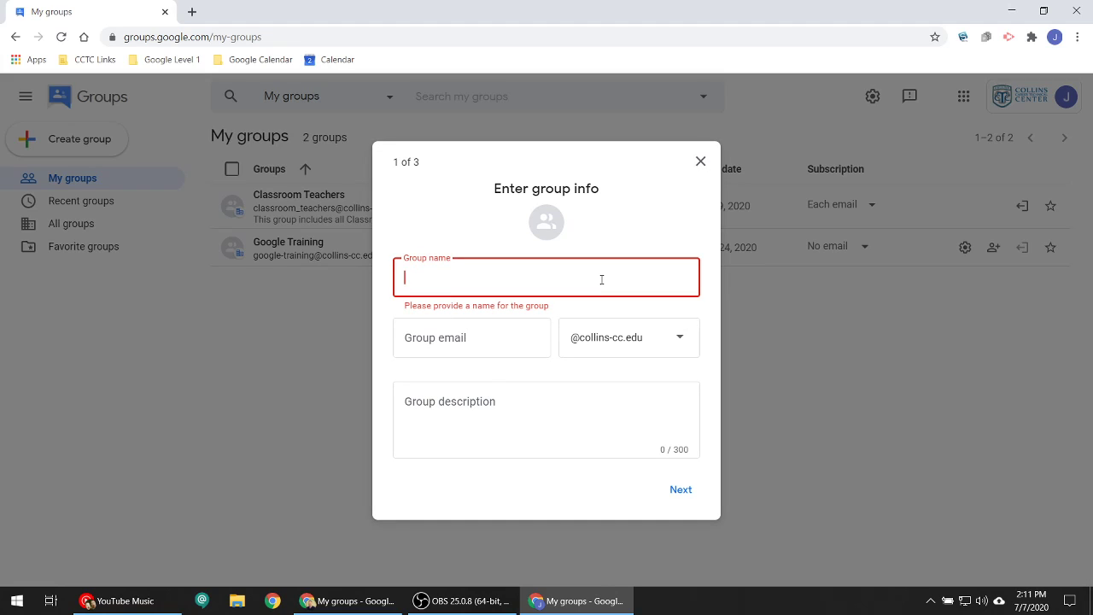
pyautogui.write('My F')
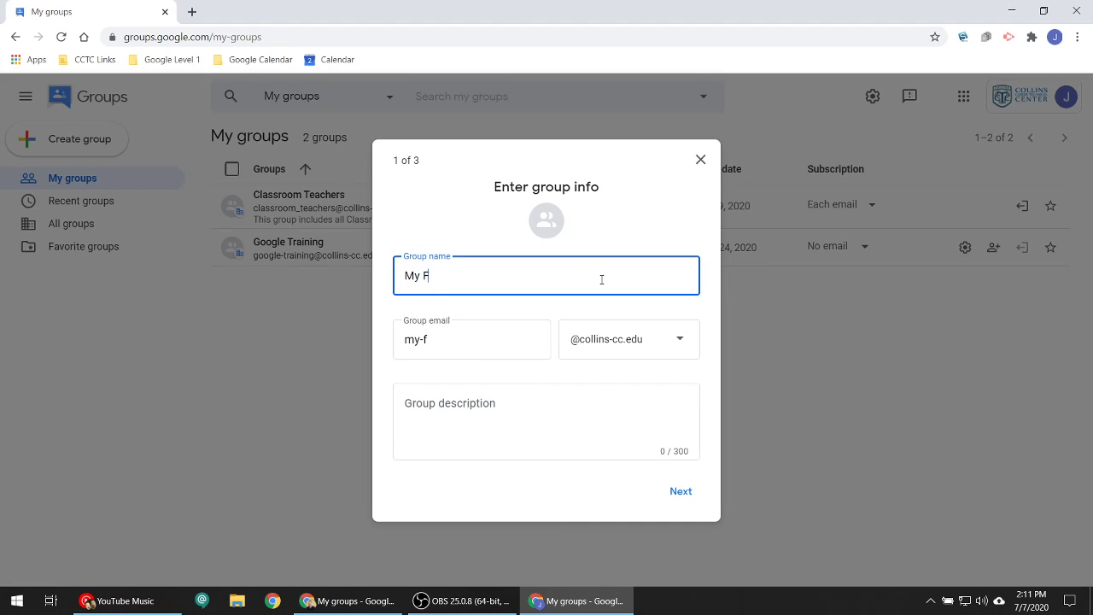
pyautogui.write('riends')
pyautogui.press('Tab')
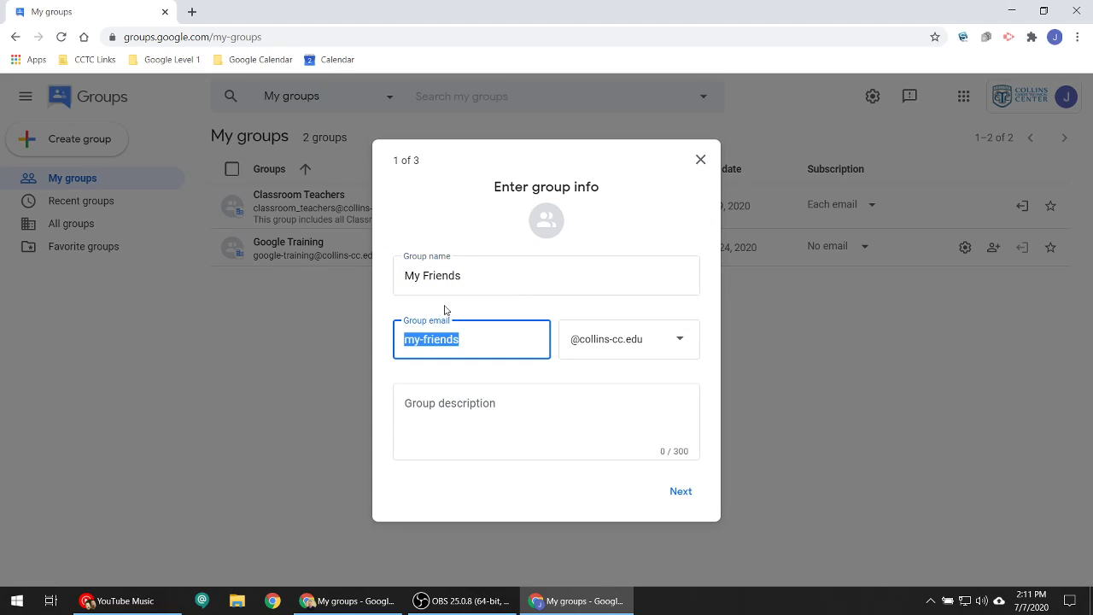
# Step: Replace the suggested group email prefix with "dgjfasdnfasjdnfakjsdn" and continue to the privacy settings
pyautogui.click(419, 343)
pyautogui.moveTo(408, 340); pyautogui.dragTo(466, 337)
pyautogui.moveTo(461, 340); pyautogui.dragTo(388, 361)
pyautogui.write('dgjf;asdnfasjdnfakjsdn')
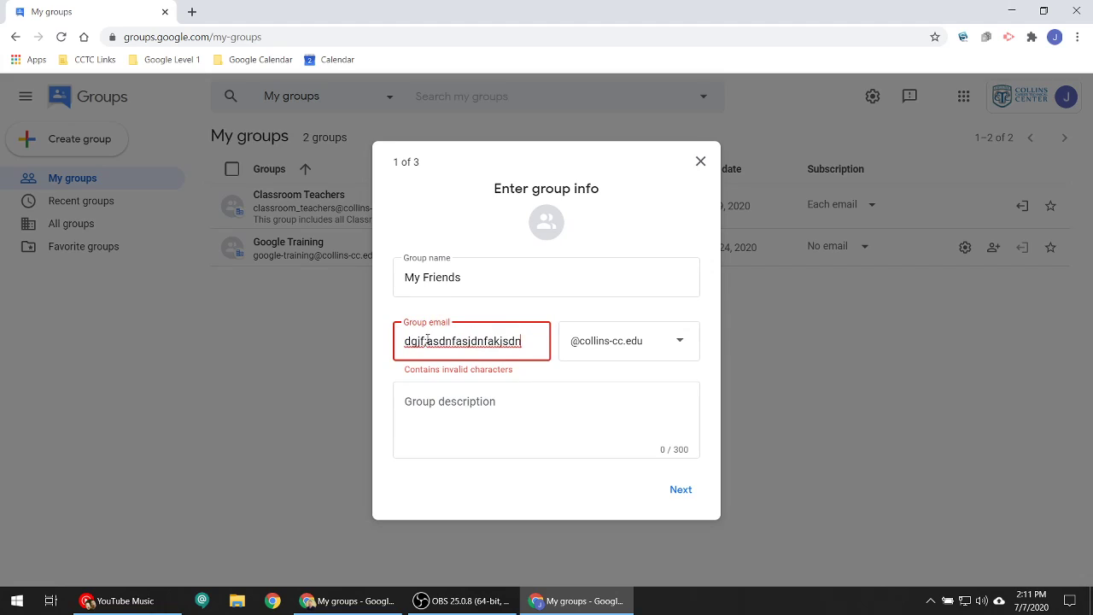
pyautogui.press('BackSpace')
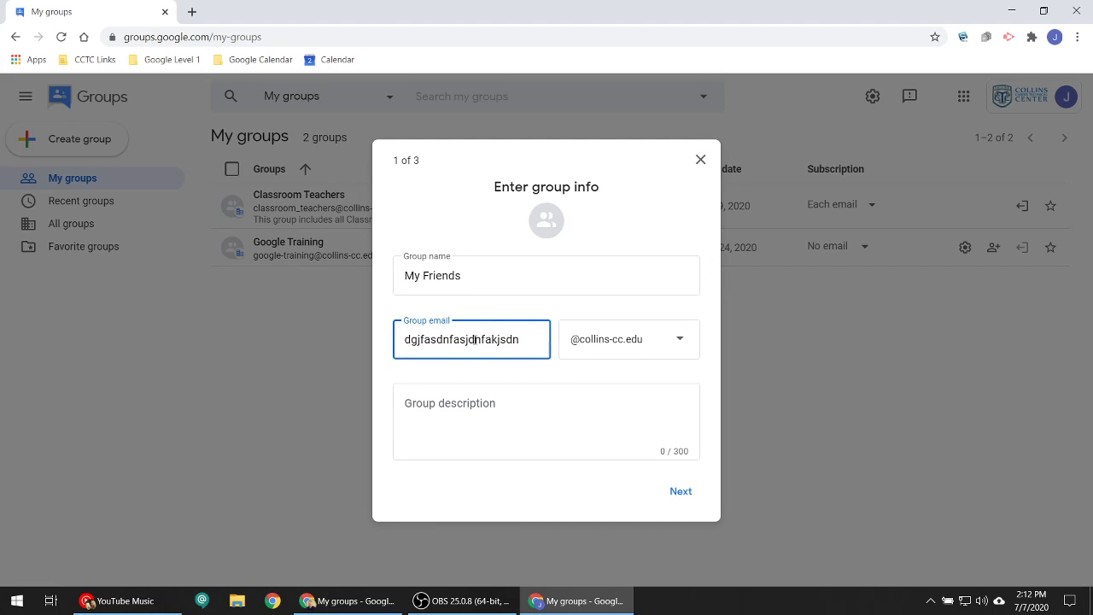
pyautogui.moveTo(410, 280); pyautogui.dragTo(485, 280)
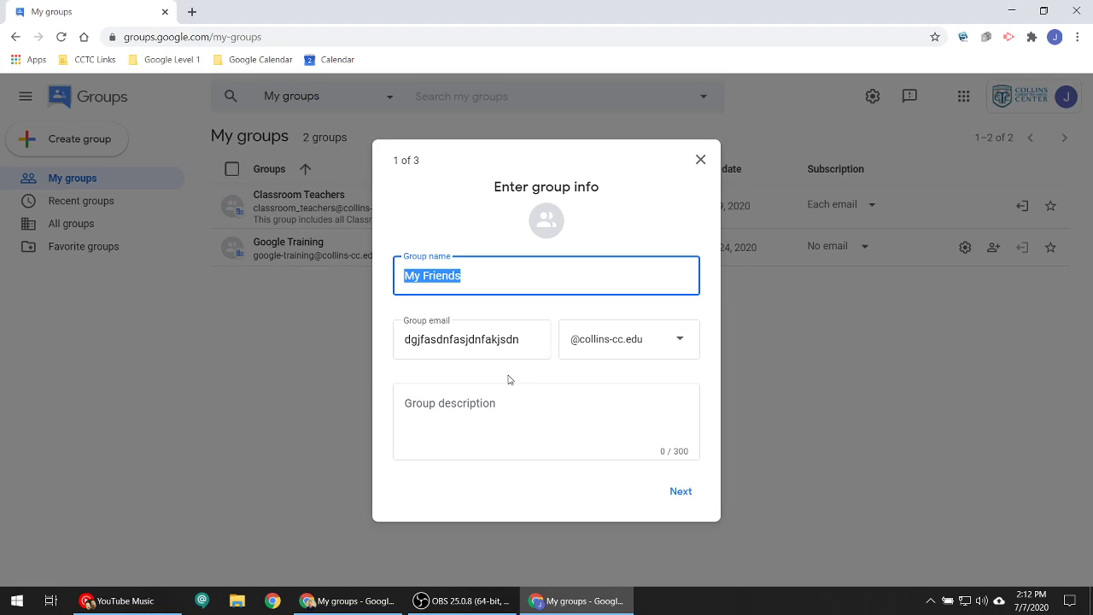
pyautogui.moveTo(405, 339); pyautogui.dragTo(532, 337)
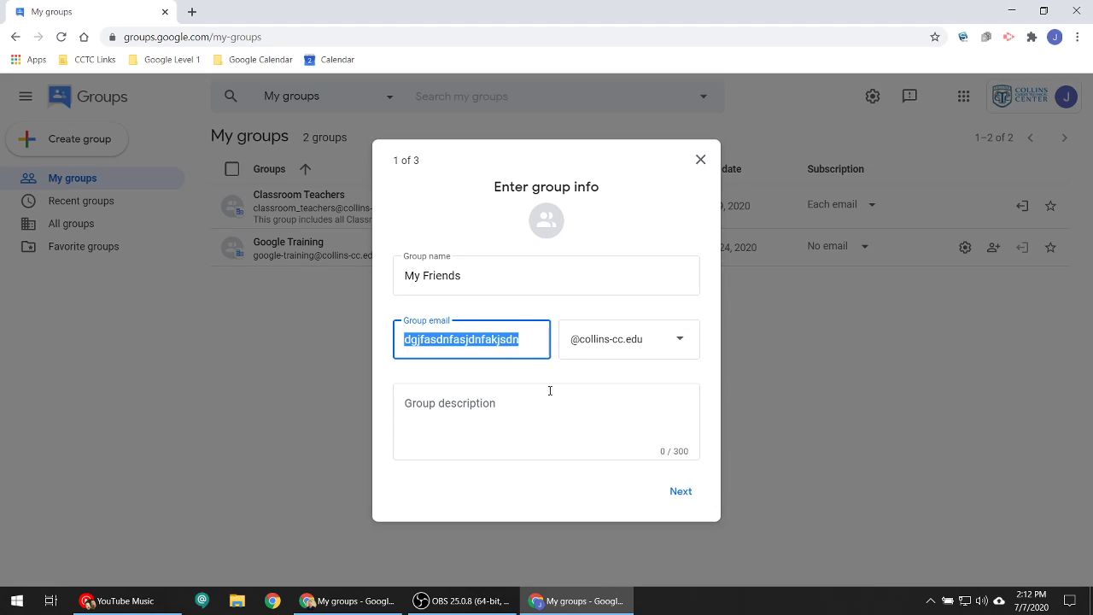
pyautogui.click(688, 495)
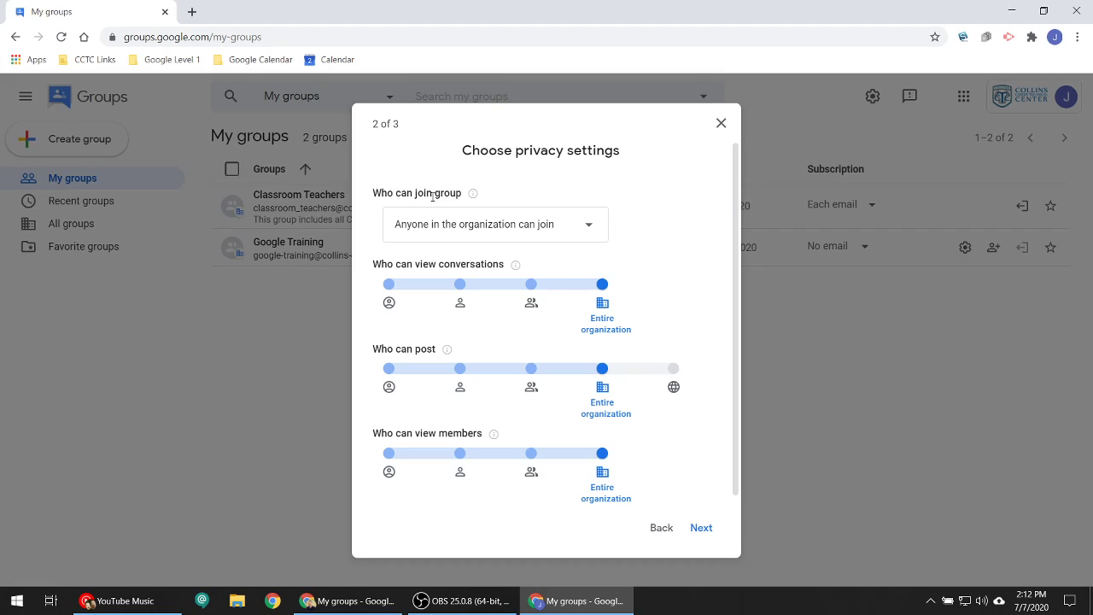
# Step: Allow only invited users to join, group members to view conversations and members, and group managers to post
pyautogui.click(597, 227)
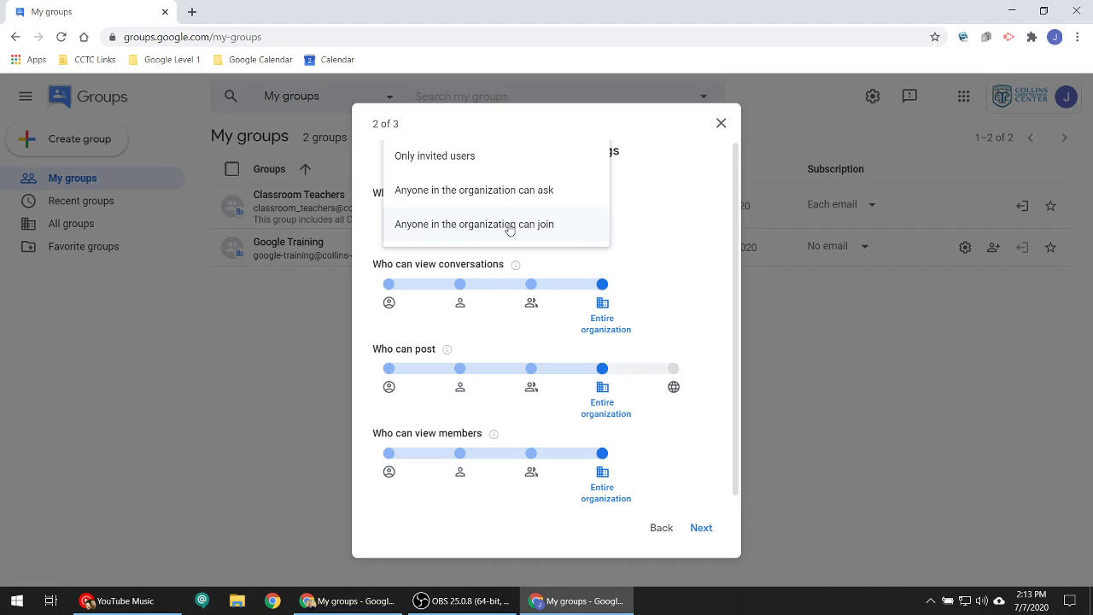
pyautogui.click(457, 163)
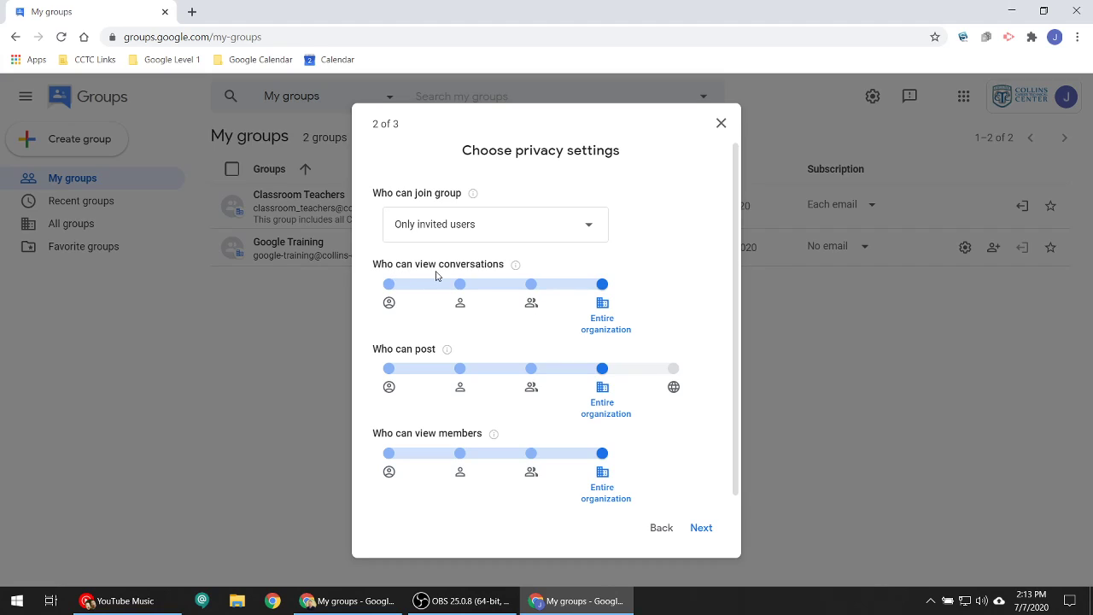
pyautogui.click(532, 287)
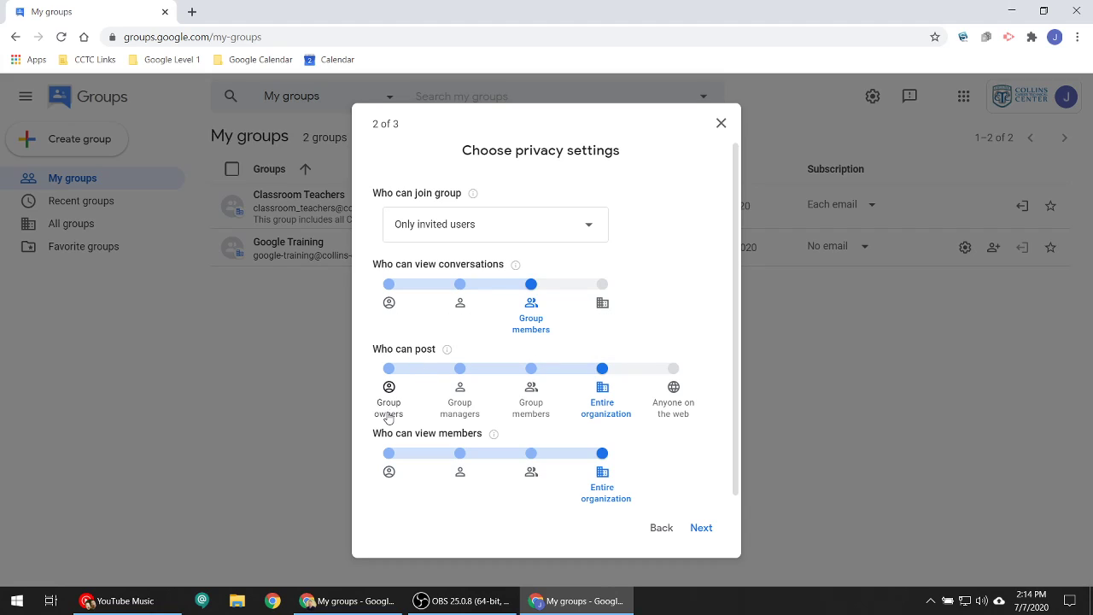
pyautogui.click(461, 369)
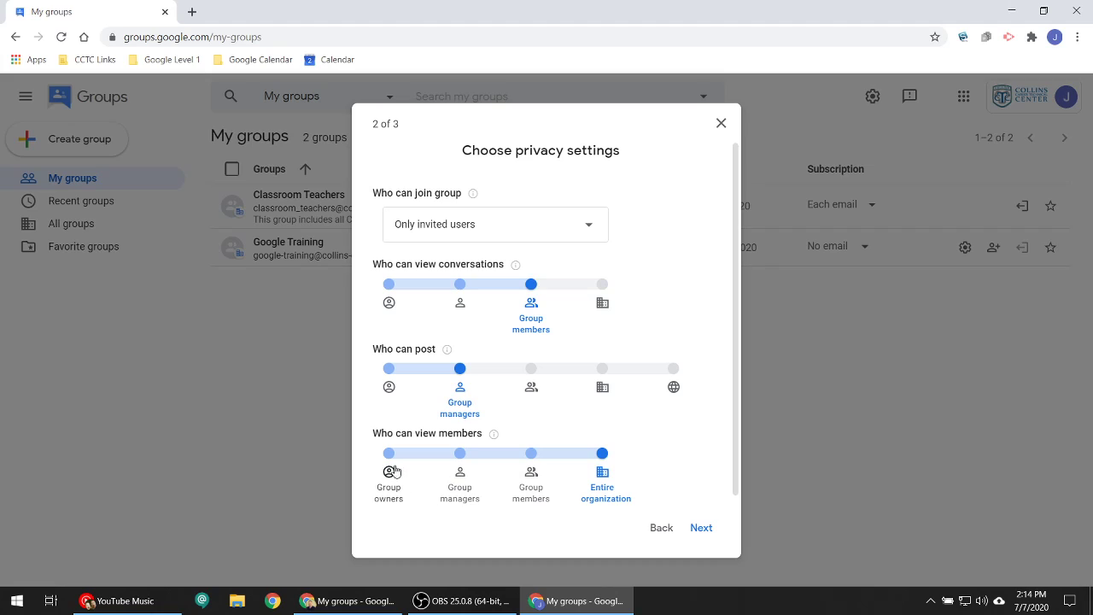
pyautogui.click(531, 472)
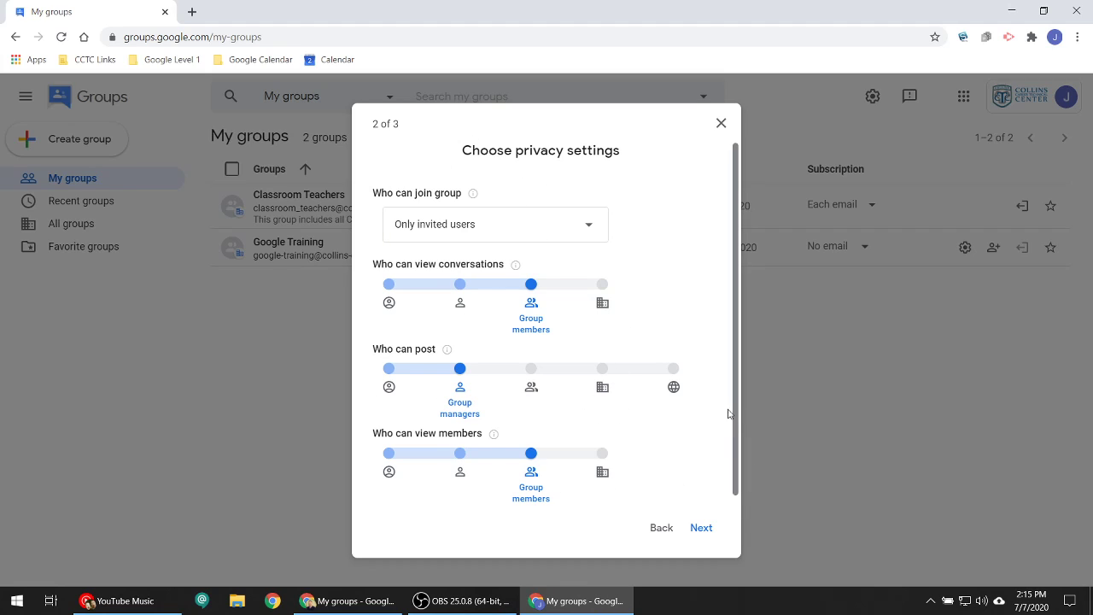
# Step: Accept the privacy settings and look over the options for adding members to the new group
pyautogui.click(699, 528)
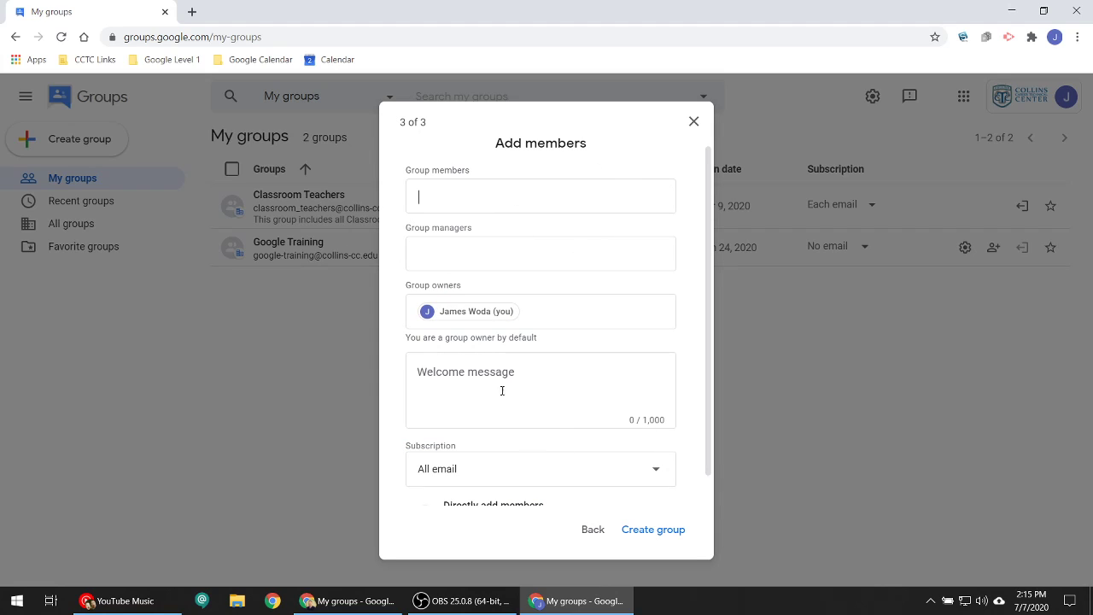
pyautogui.scroll(-1, 457, 348)
pyautogui.scroll(1, 456, 347)
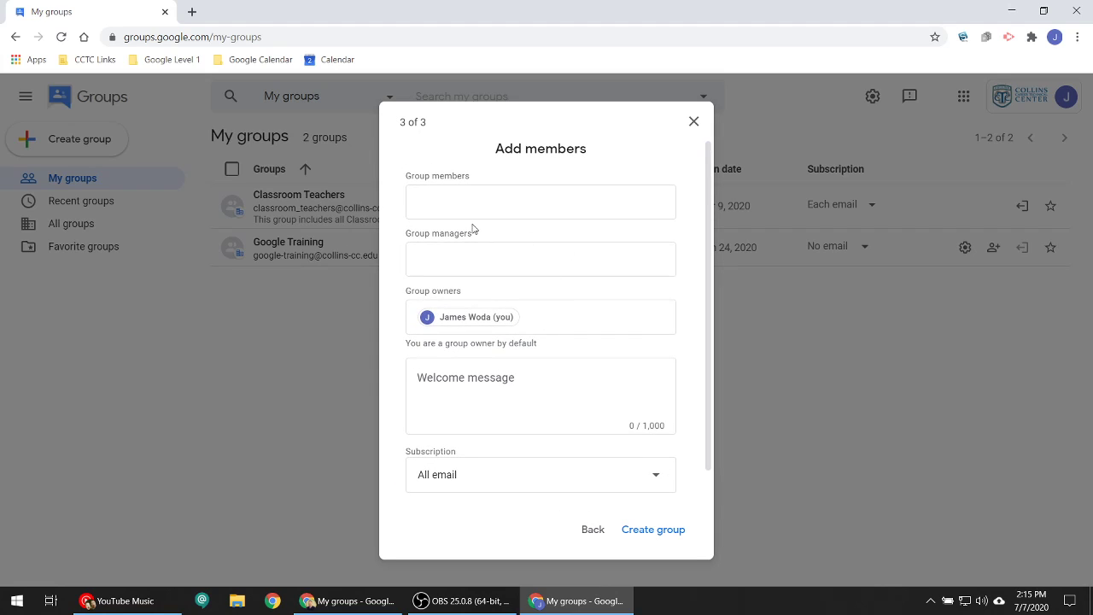
# Step: Look over the member options and add the suggested colleague with the surname's first match as a group member
pyautogui.scroll(-1, 520, 386)
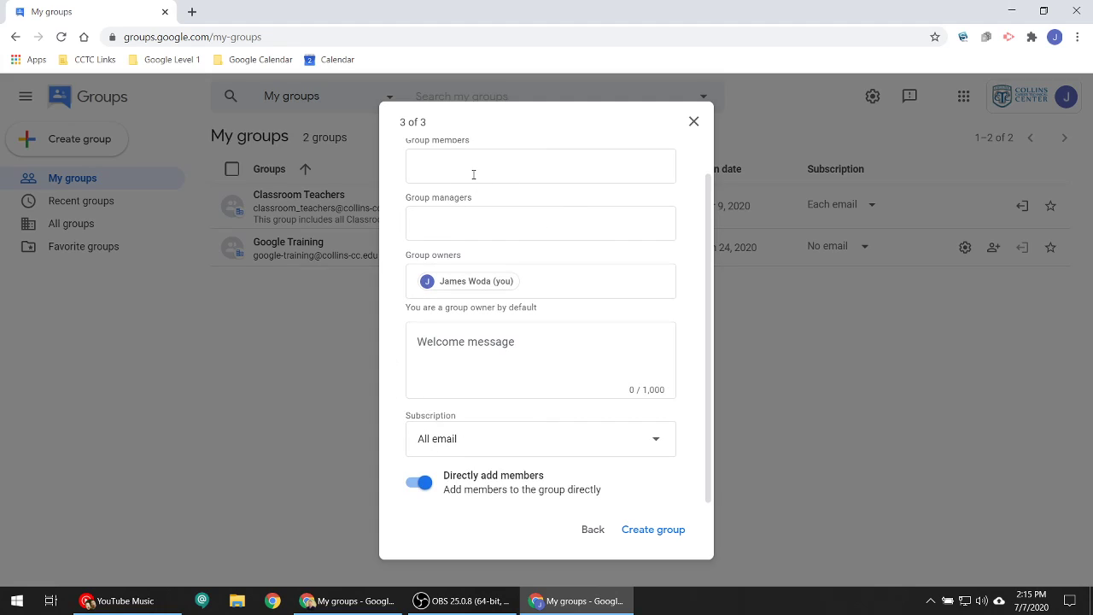
pyautogui.scroll(1, 498, 201)
pyautogui.click(501, 208)
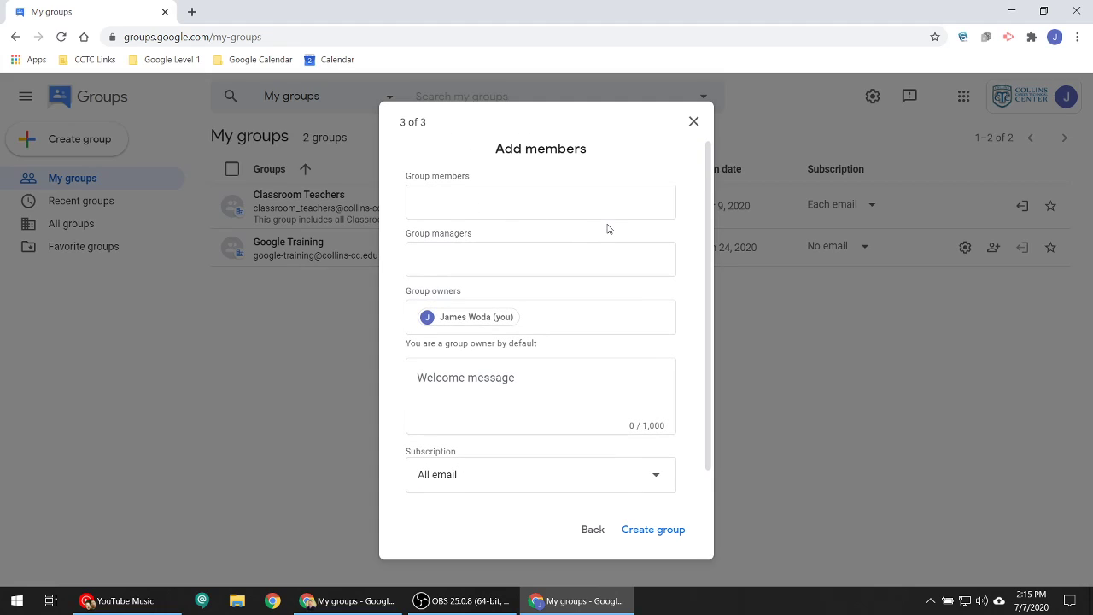
pyautogui.write('woda')
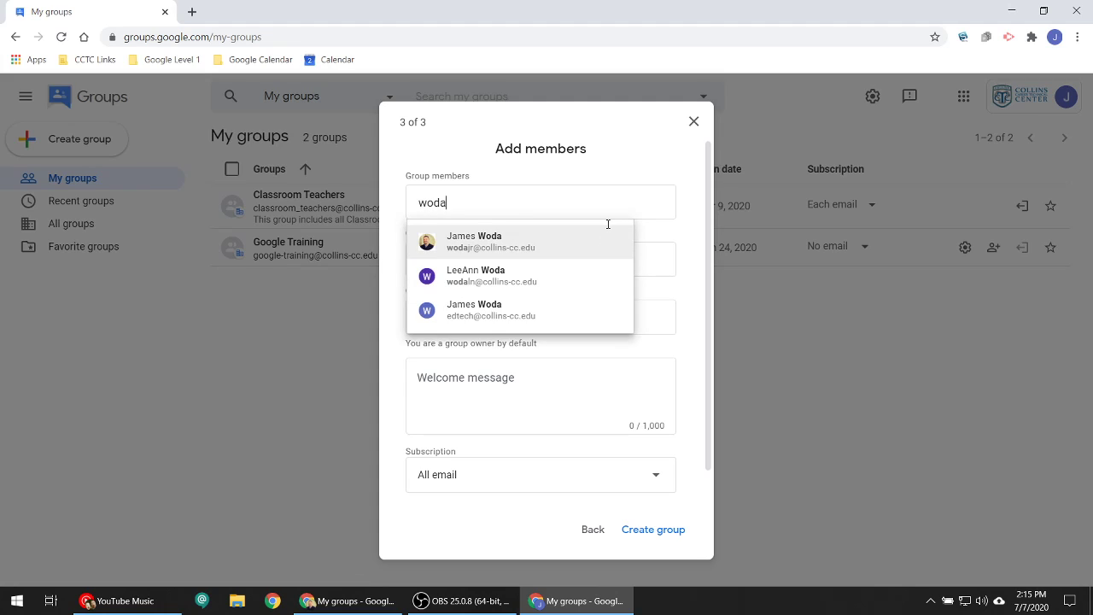
pyautogui.click(608, 227)
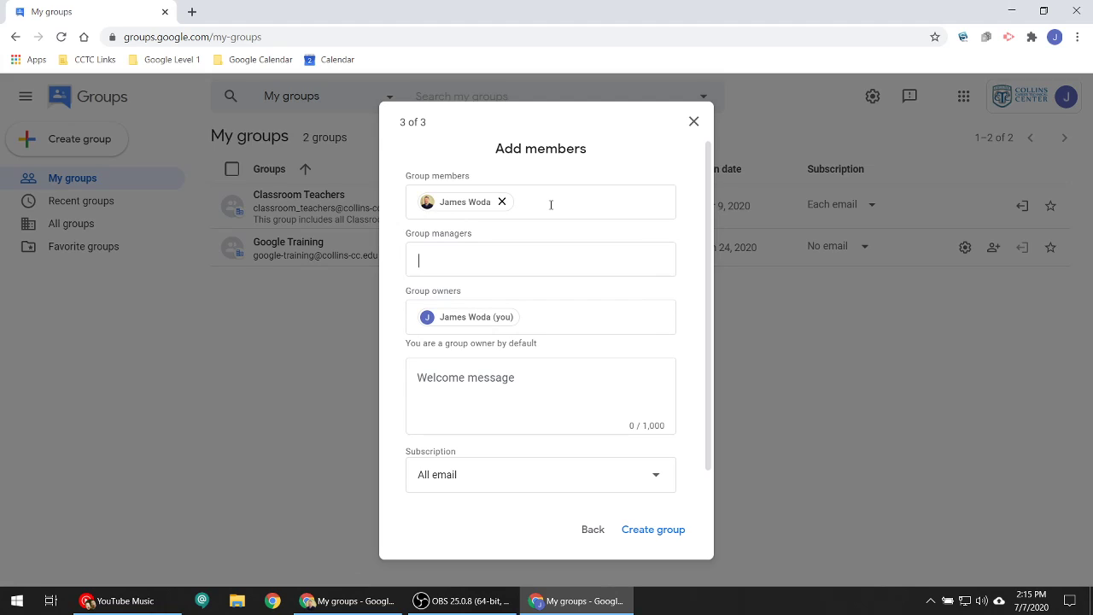
# Step: Add the Collins Career Technical Center account as a group manager
pyautogui.press('Tab')
pyautogui.write('in')
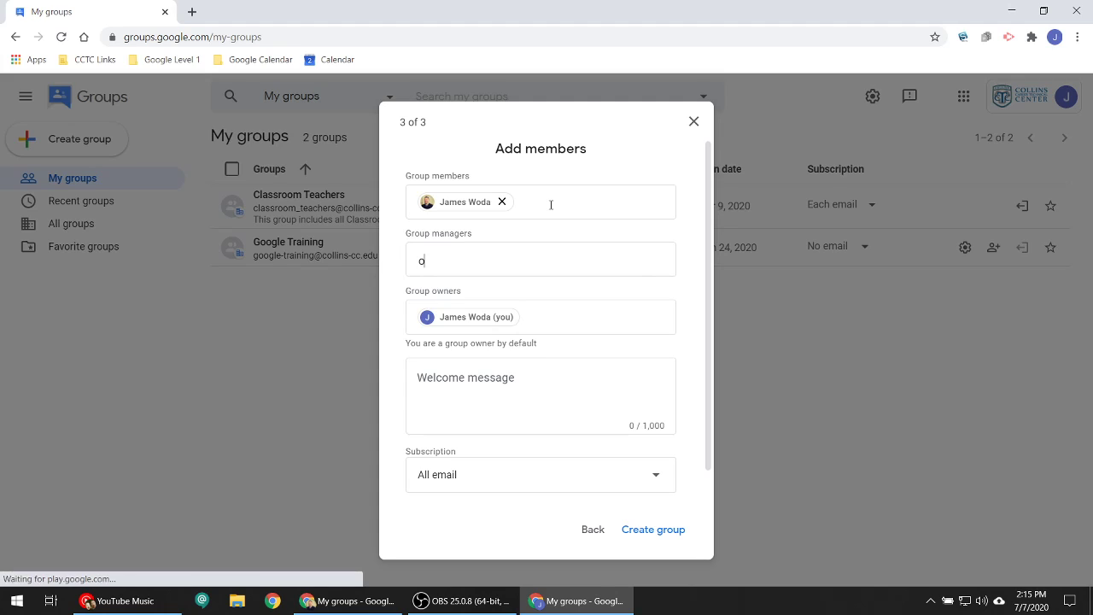
pyautogui.write('fo')
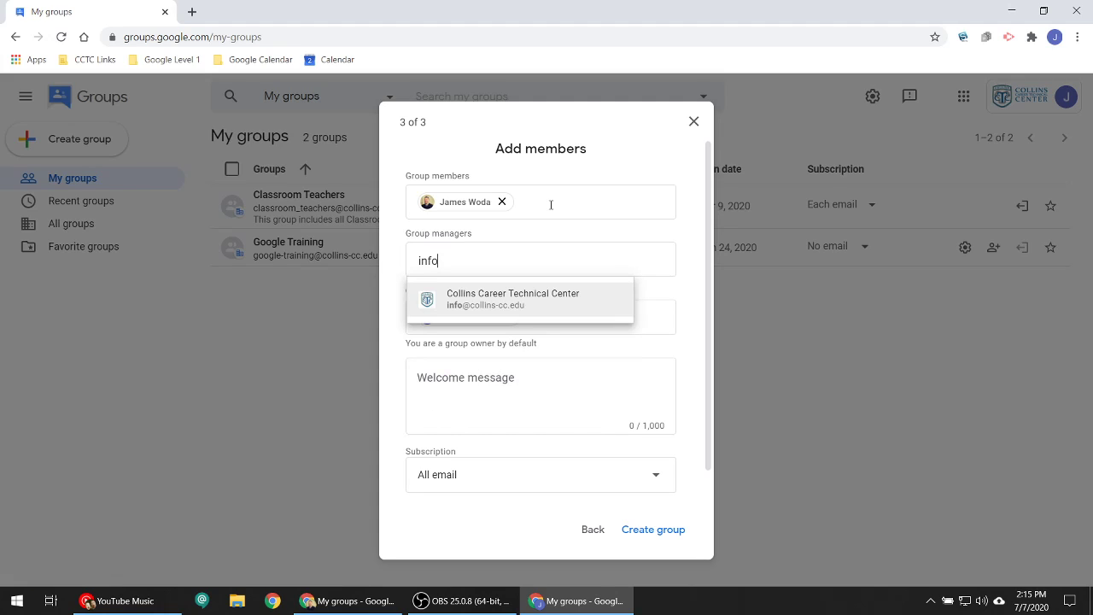
pyautogui.click(517, 311)
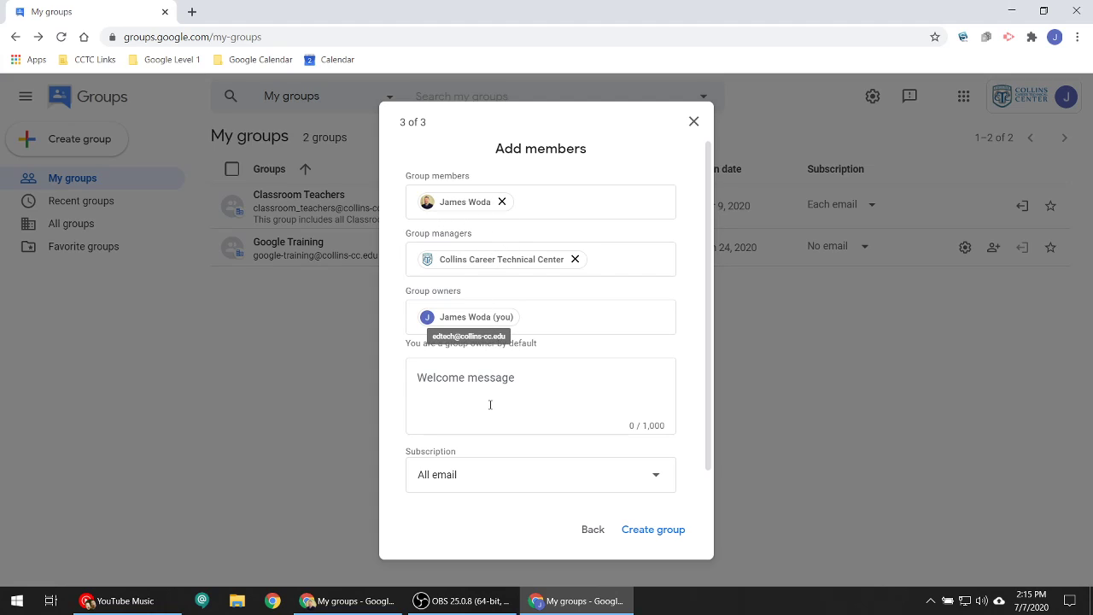
# Step: Enter "Welcome to the my friends Google Group." as the welcome message for new members
pyautogui.click(536, 398)
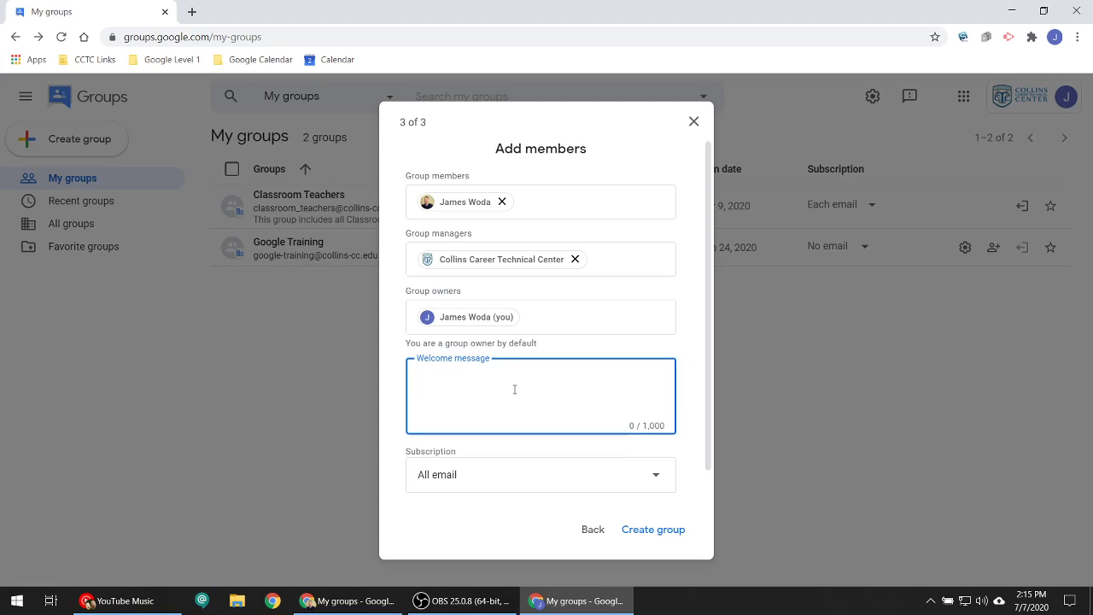
pyautogui.write('Welcome to the my friends Google')
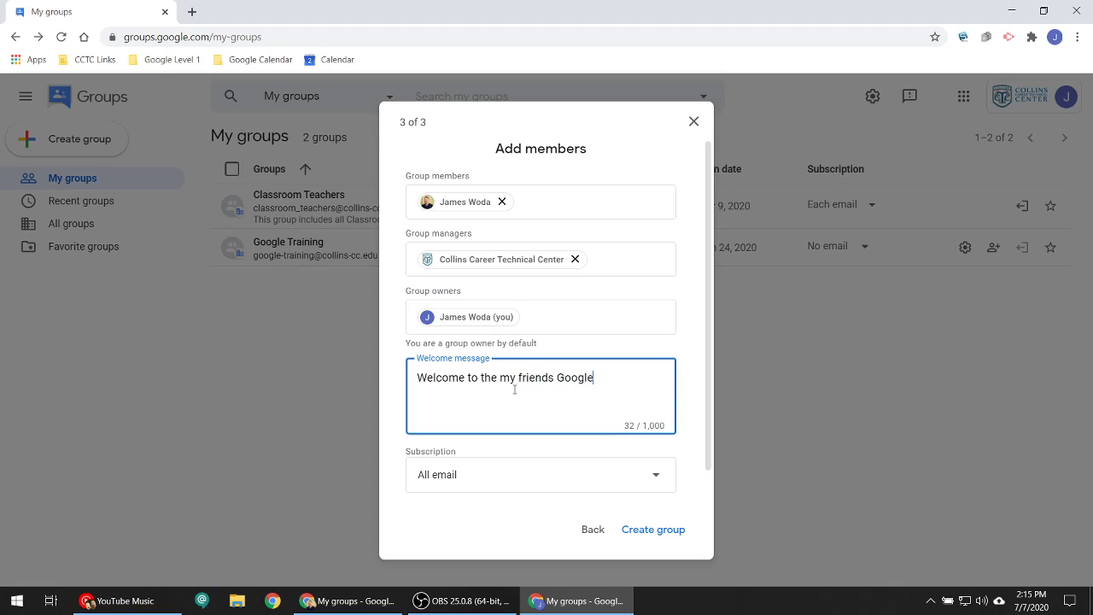
pyautogui.write(' Group.')
# Step: Keep the subscription set to All email after viewing the alternatives, and create the group
pyautogui.click(498, 483)
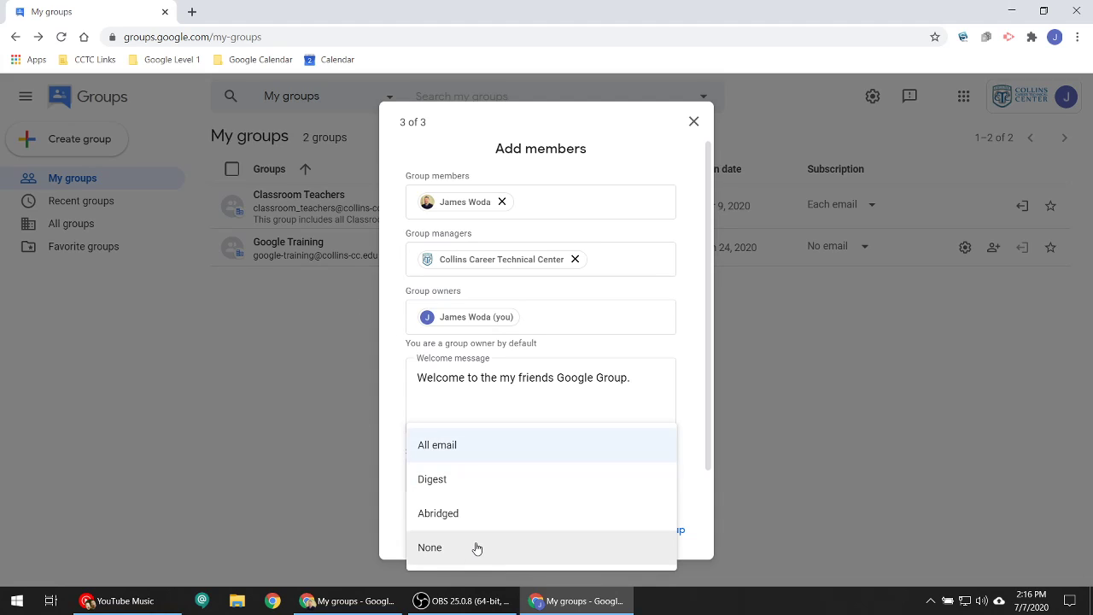
pyautogui.click(510, 452)
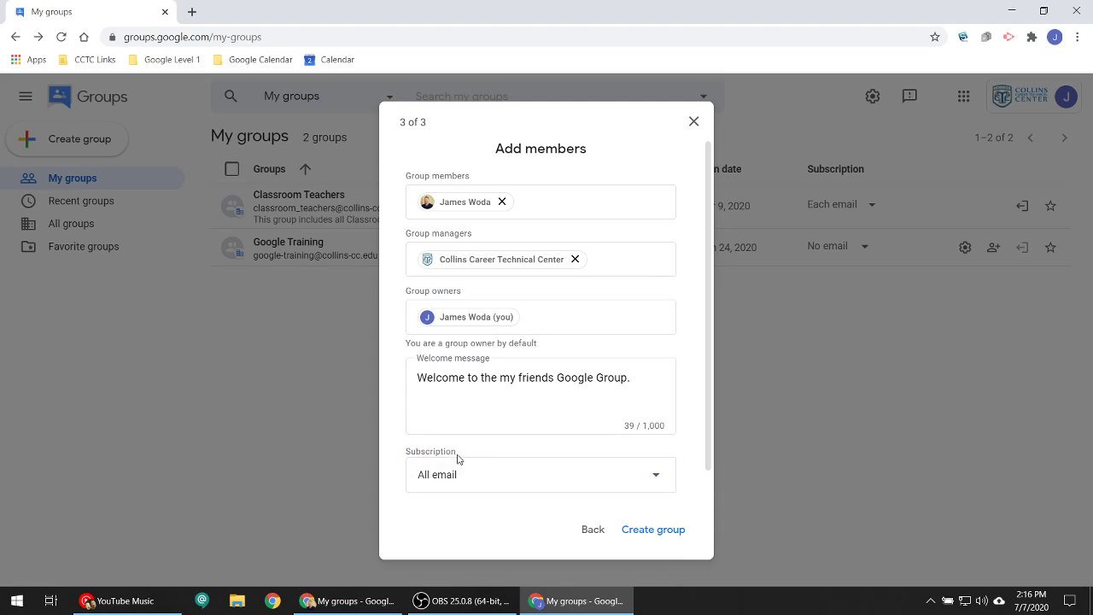
pyautogui.click(649, 531)
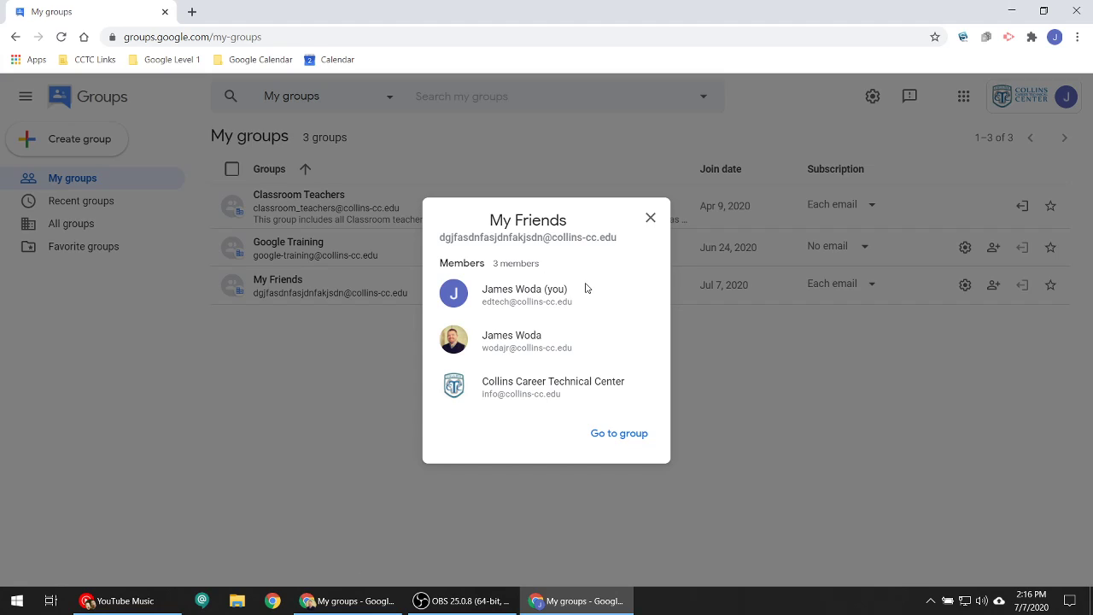
# Step: Review the email addresses of the members listed in the new group's summary
pyautogui.moveTo(483, 302); pyautogui.dragTo(576, 310)
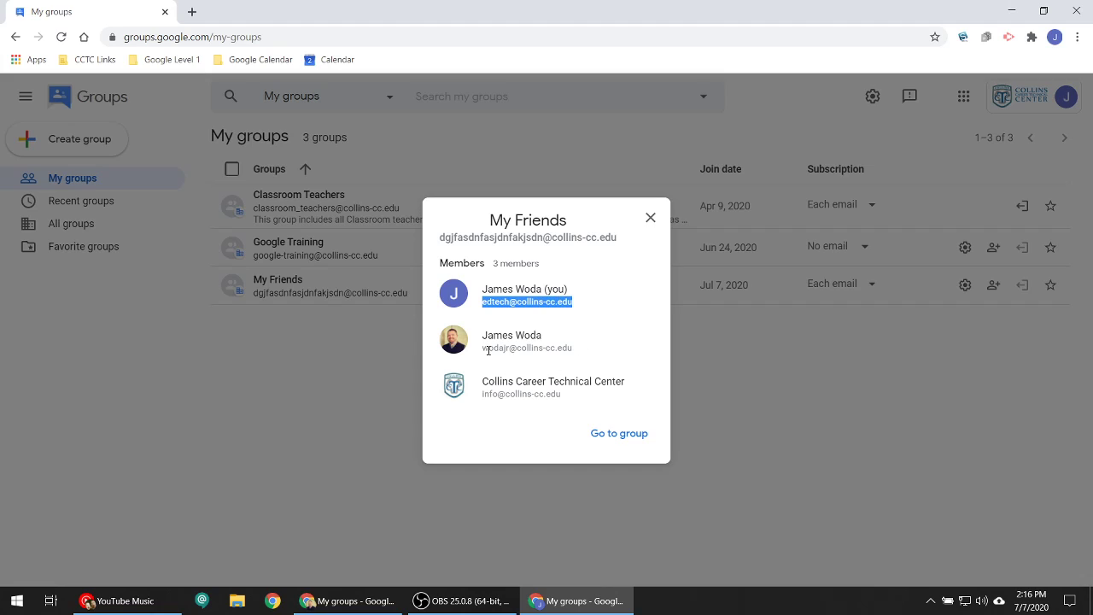
pyautogui.moveTo(484, 347); pyautogui.dragTo(599, 352)
pyautogui.moveTo(483, 394); pyautogui.dragTo(575, 405)
# Step: Go to the new group, open its About page and copy the group's email address
pyautogui.click(619, 433)
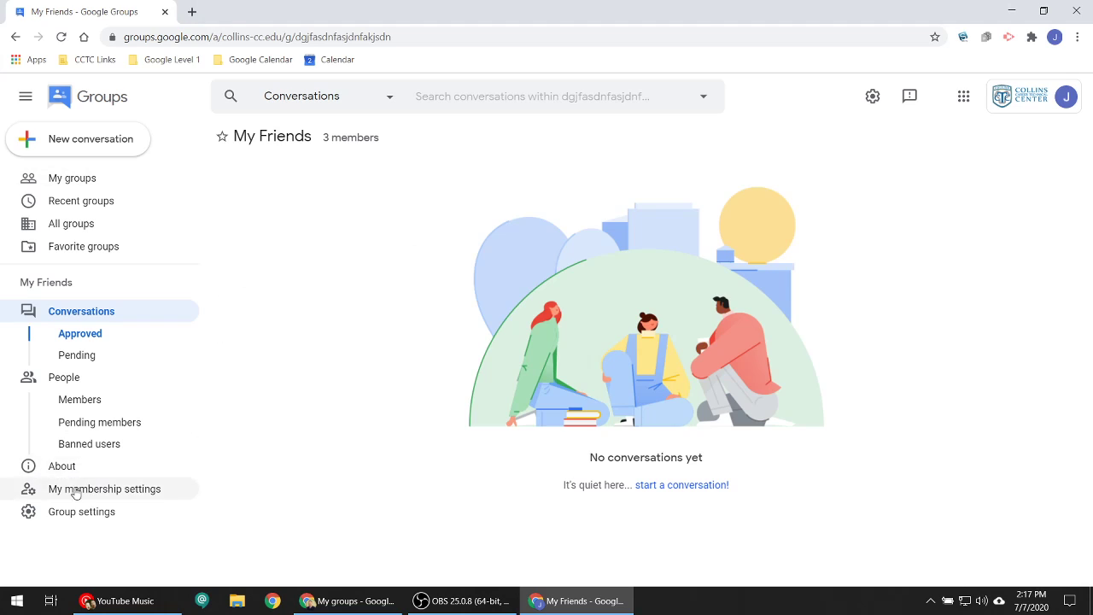
pyautogui.click(67, 461)
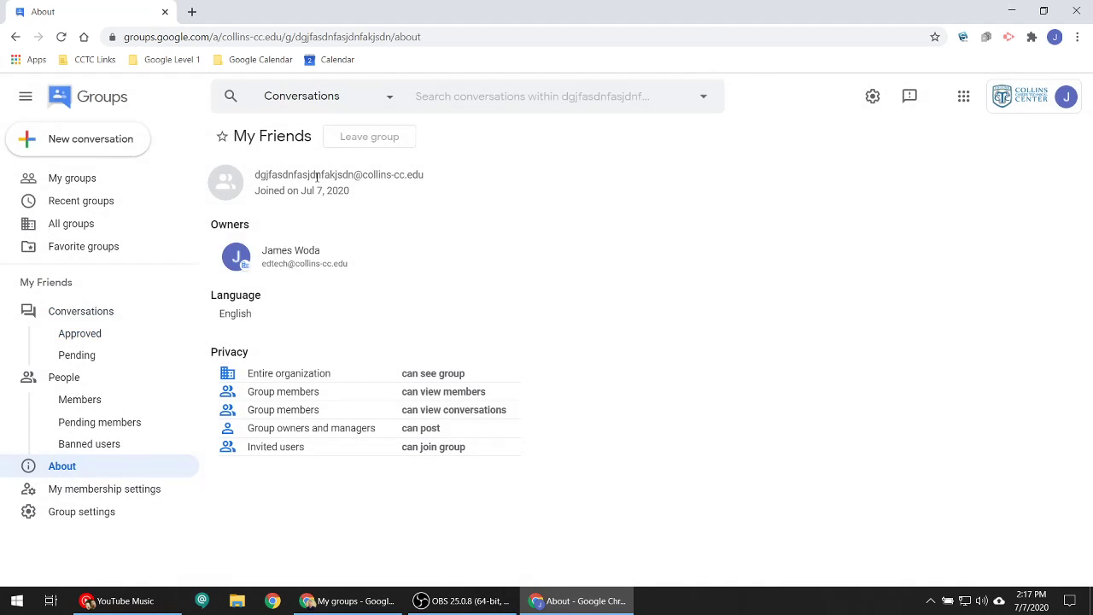
pyautogui.moveTo(425, 179); pyautogui.dragTo(260, 175)
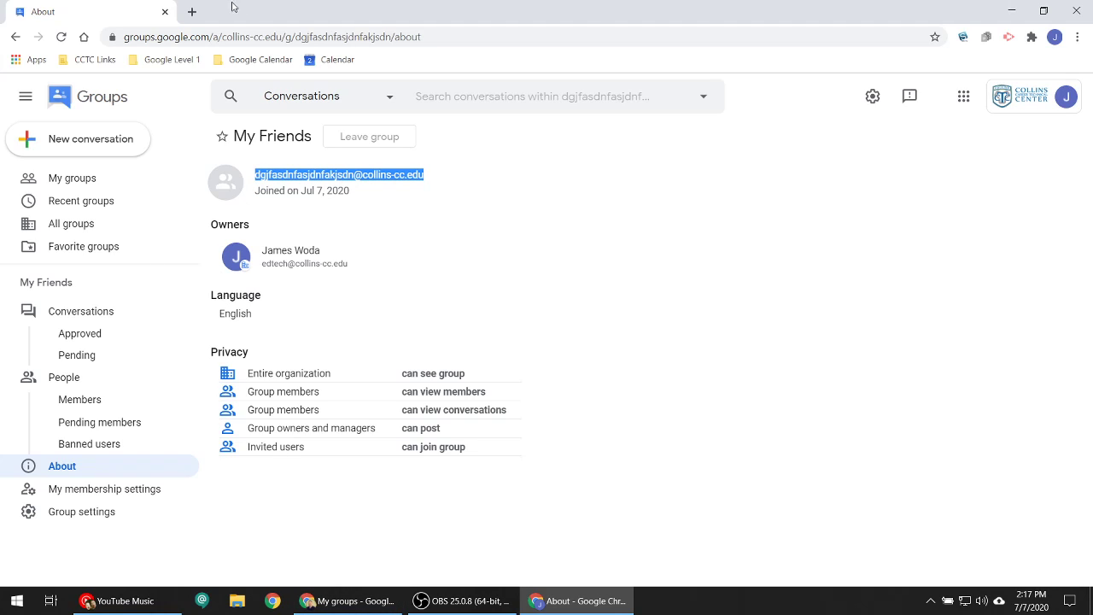
# Step: Open Gmail in a new browser tab and start a new message addressed to the copied group email address
pyautogui.click(192, 12)
pyautogui.click(212, 31)
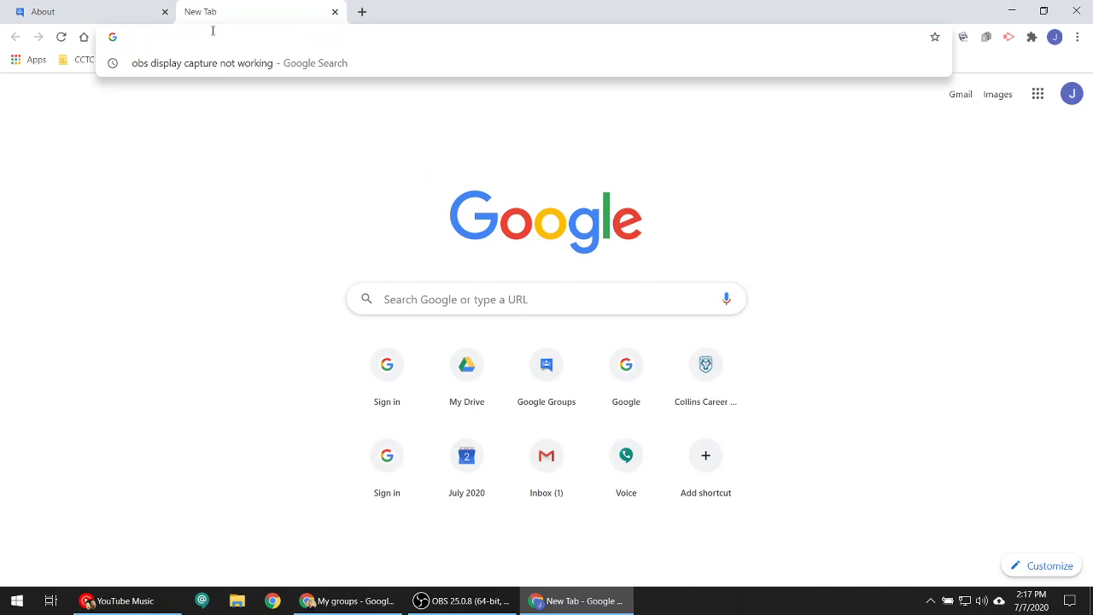
pyautogui.write('mail')
pyautogui.press('Return')
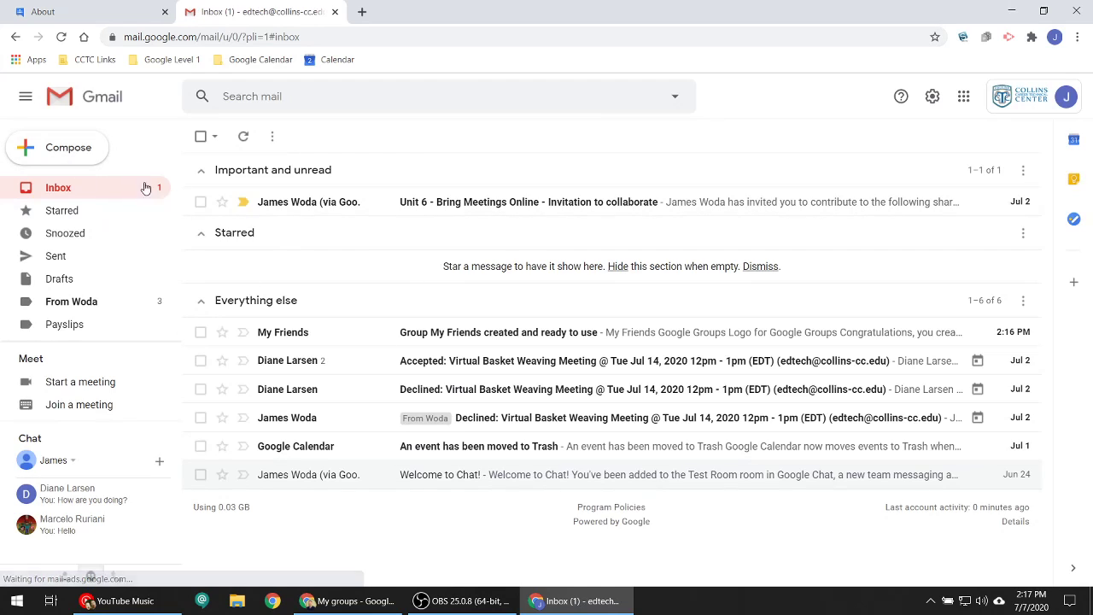
pyautogui.click(58, 151)
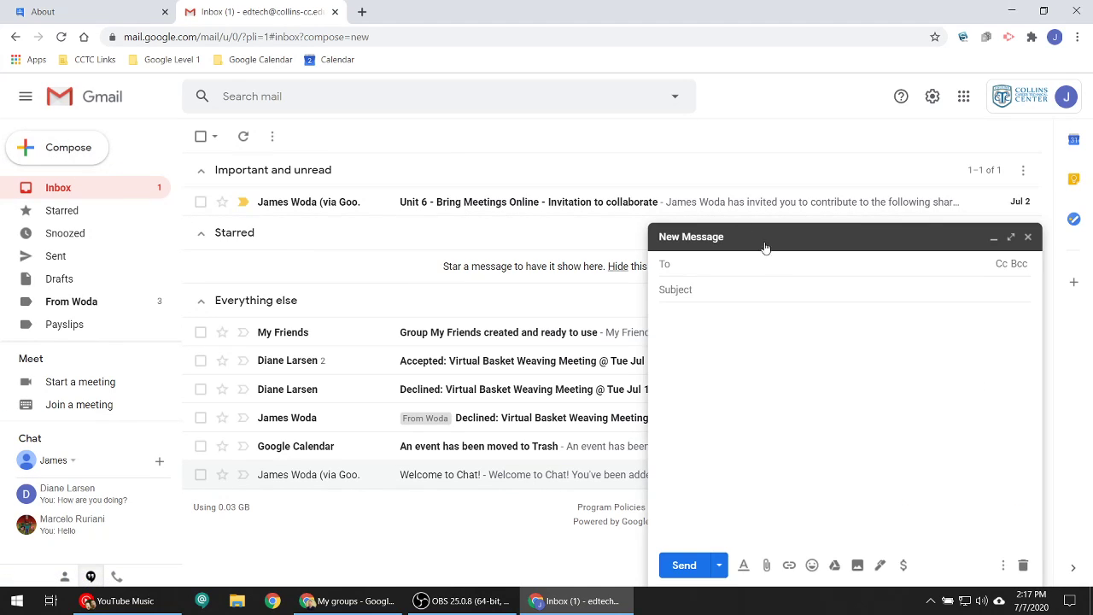
pyautogui.hotkey('ctrl', 'v')
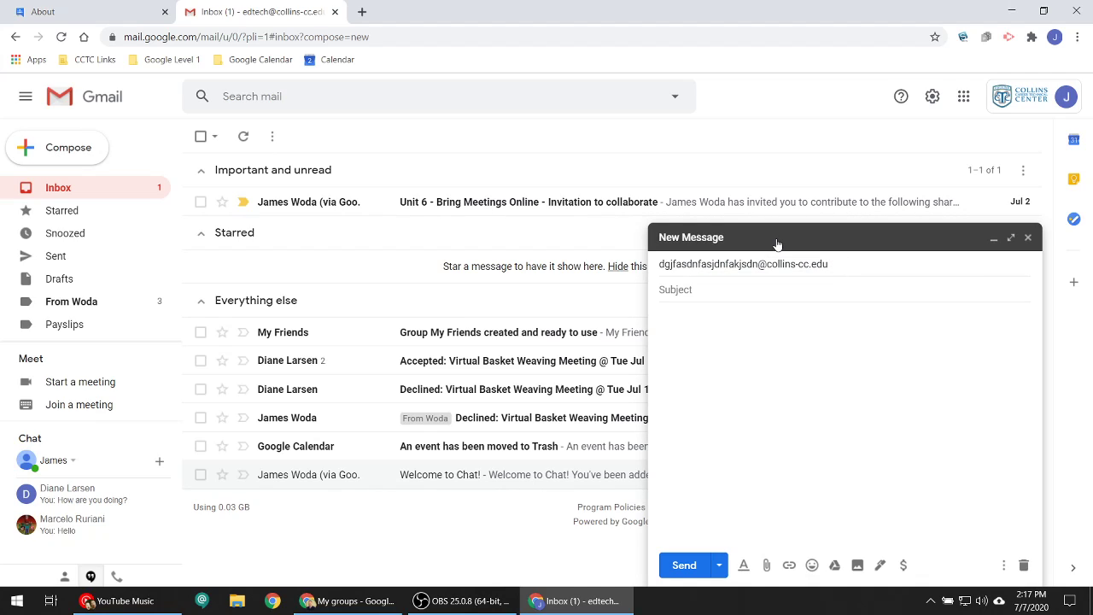
# Step: Give the message the subject "Test" and the body "Test 1", and send it to the group
pyautogui.write('TEst')
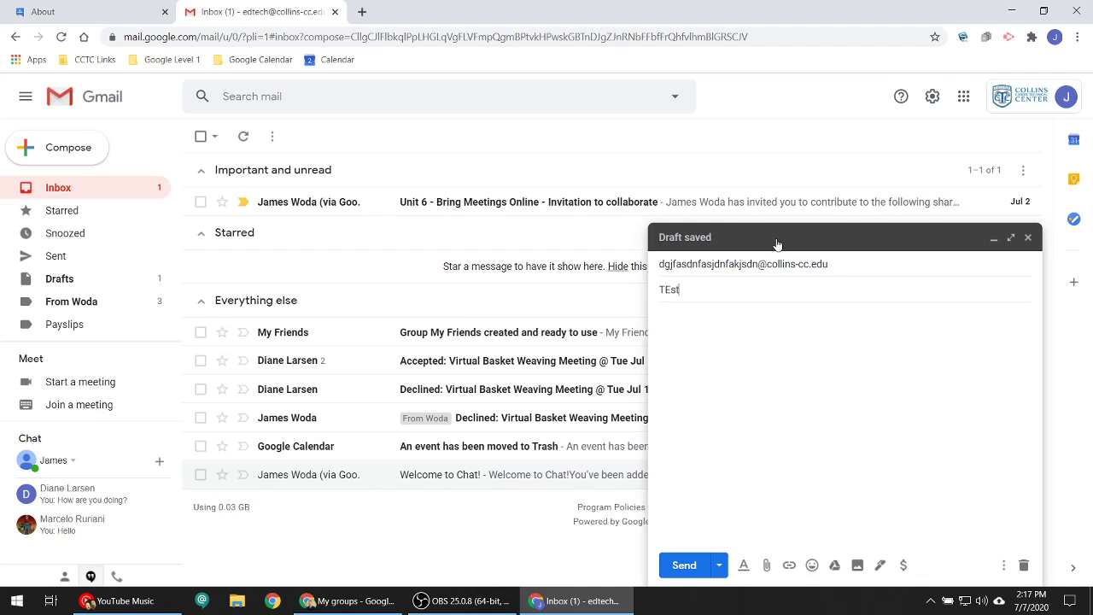
pyautogui.press('Tab')
pyautogui.click(683, 565)
# Step: Switch to the group manager's Gmail inbox in its own maximized window and refresh it to check for the message
pyautogui.click(141, 12)
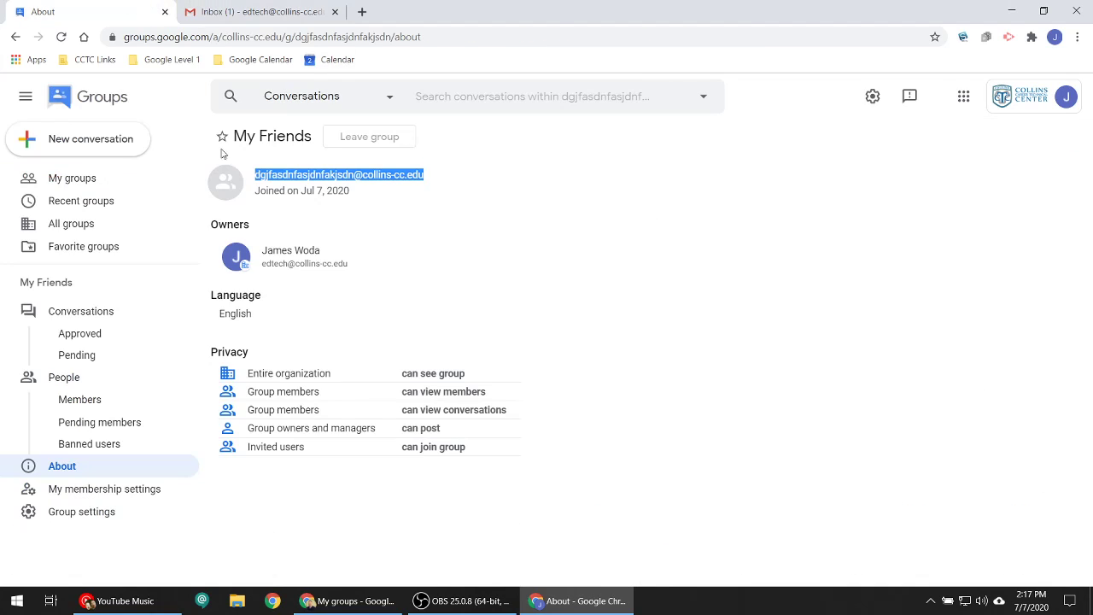
pyautogui.click(280, 9)
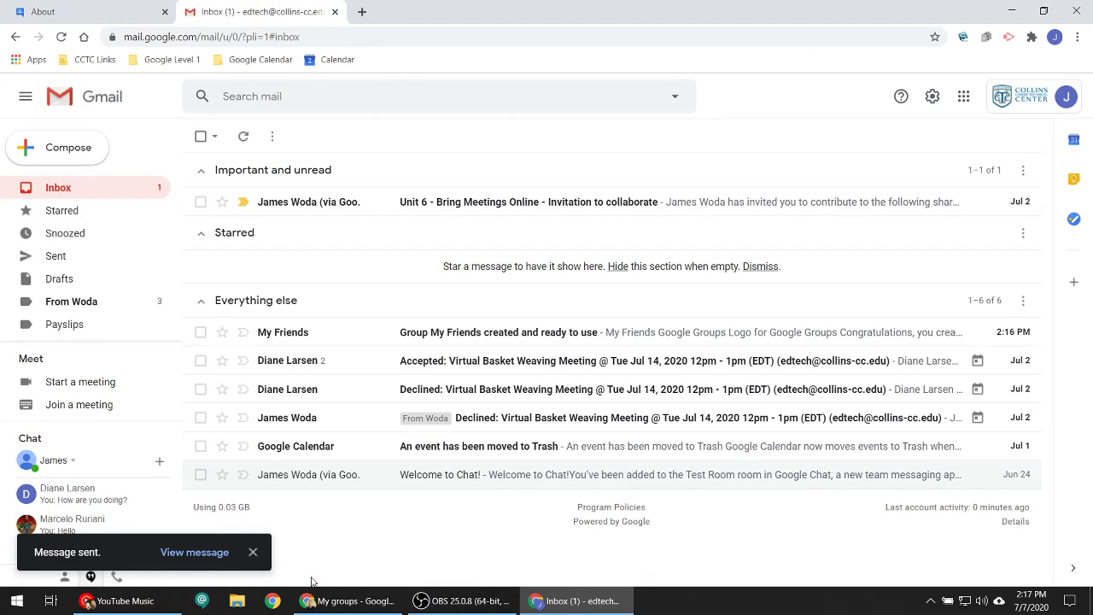
pyautogui.click(348, 604)
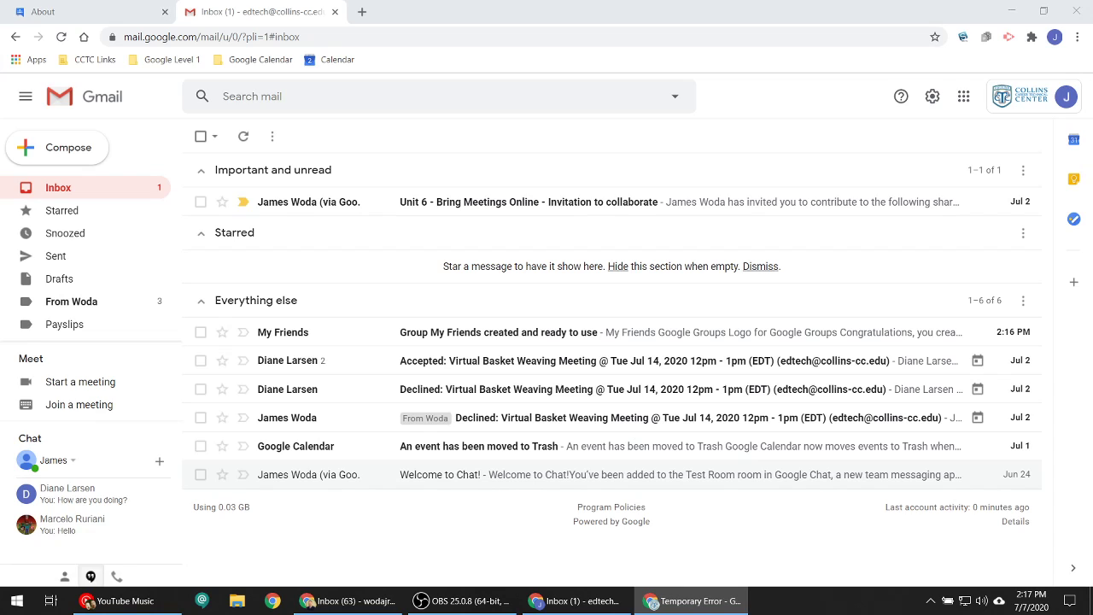
pyautogui.moveTo(1091, 174); pyautogui.dragTo(418, 82)
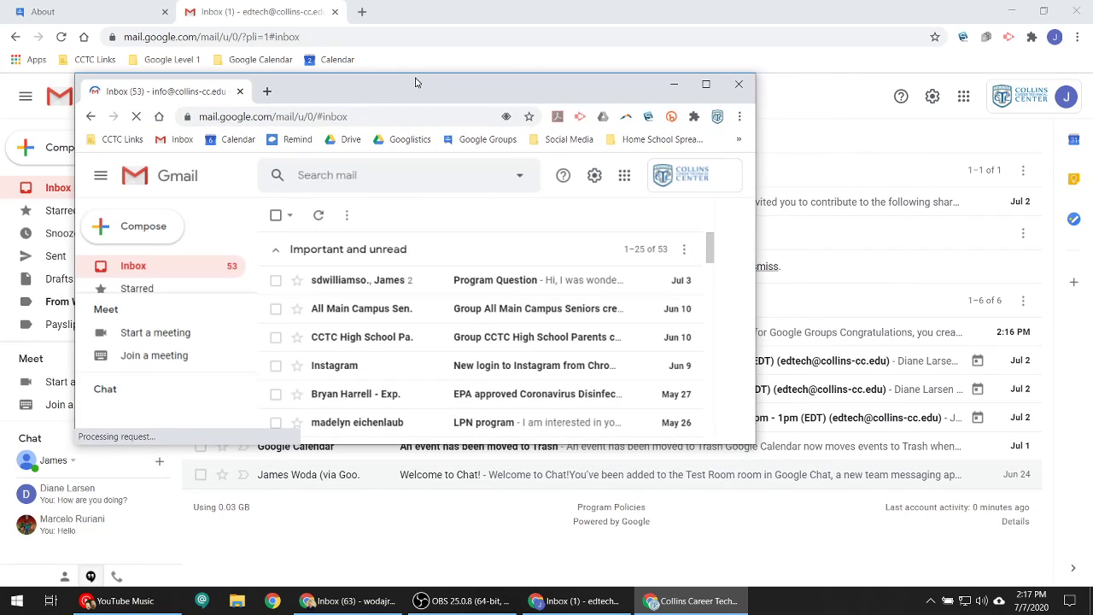
pyautogui.click(705, 83)
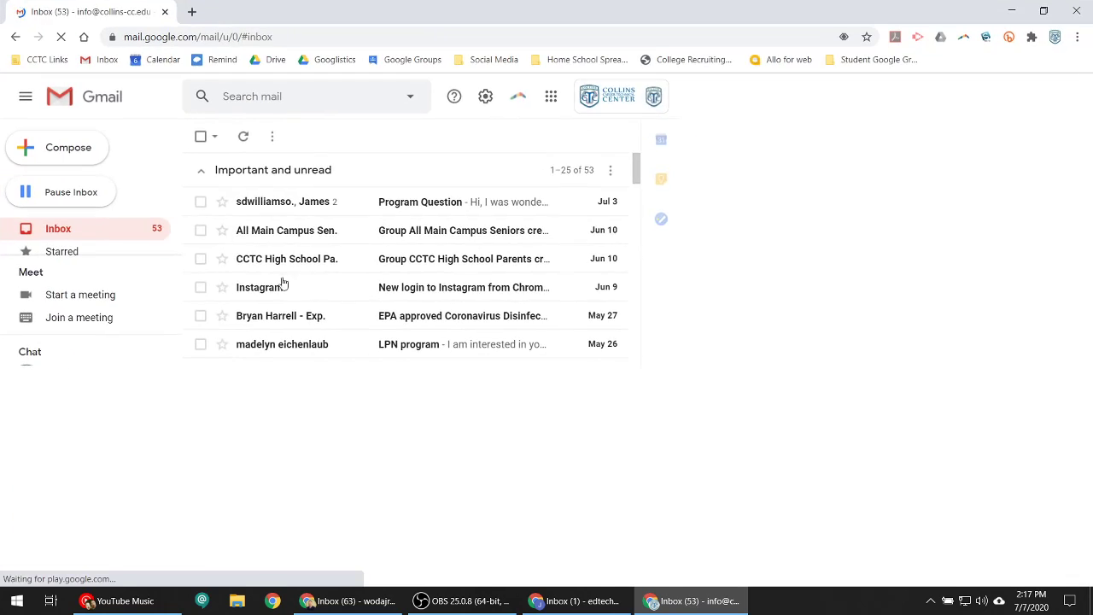
pyautogui.click(243, 139)
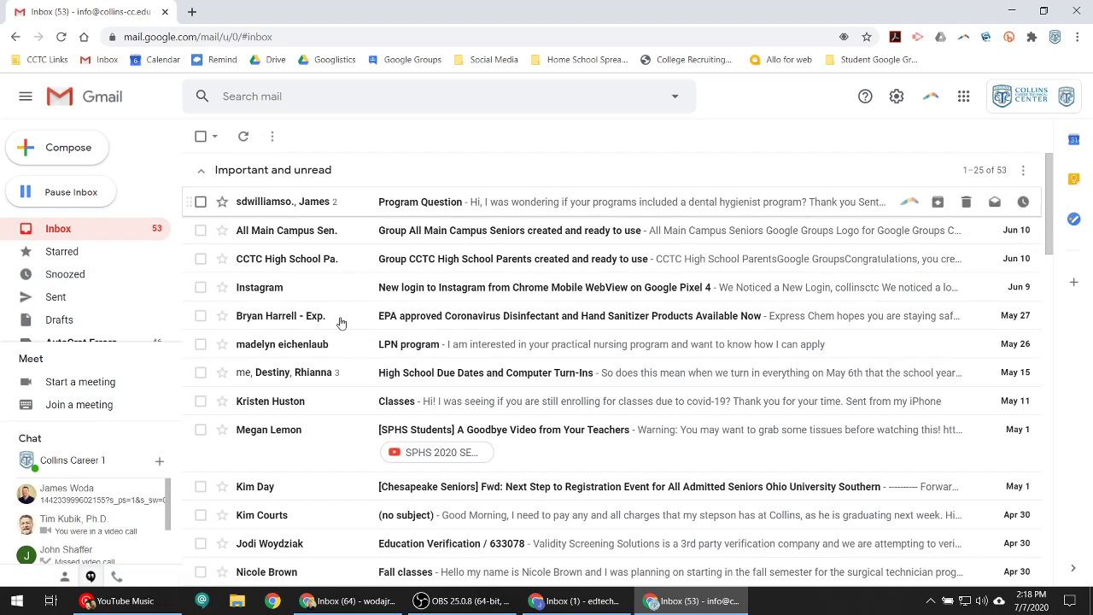
pyautogui.click(244, 140)
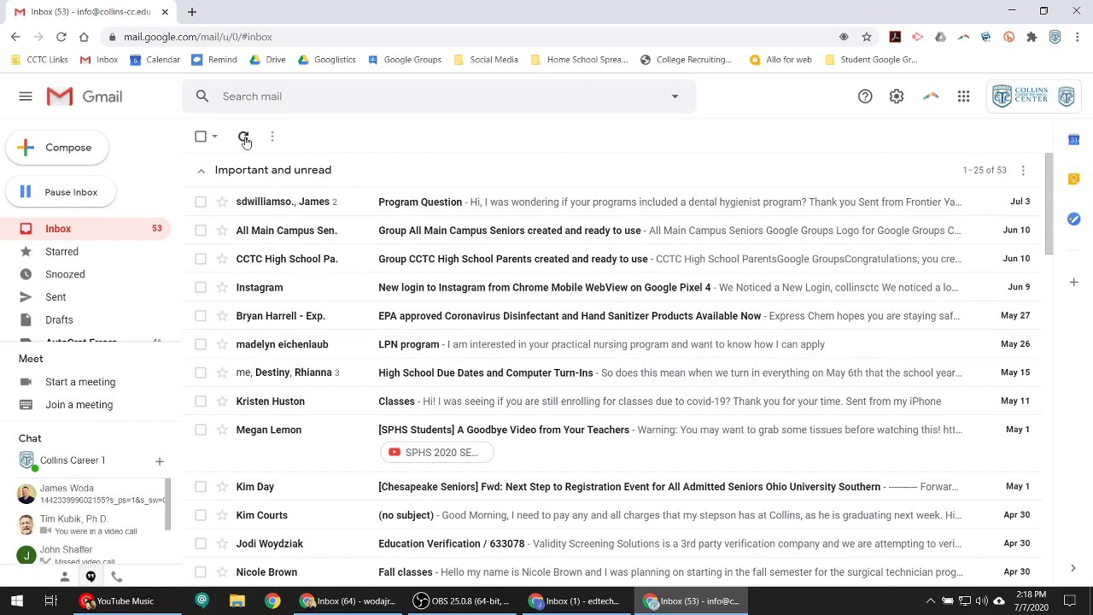
# Step: Show All Mail in the group manager's mailbox to find the message sent to the group
pyautogui.scroll(-2, 81, 317)
pyautogui.scroll(-2, 81, 317)
pyautogui.click(85, 329)
pyautogui.scroll(-4, 88, 330)
pyautogui.scroll(2, 80, 264)
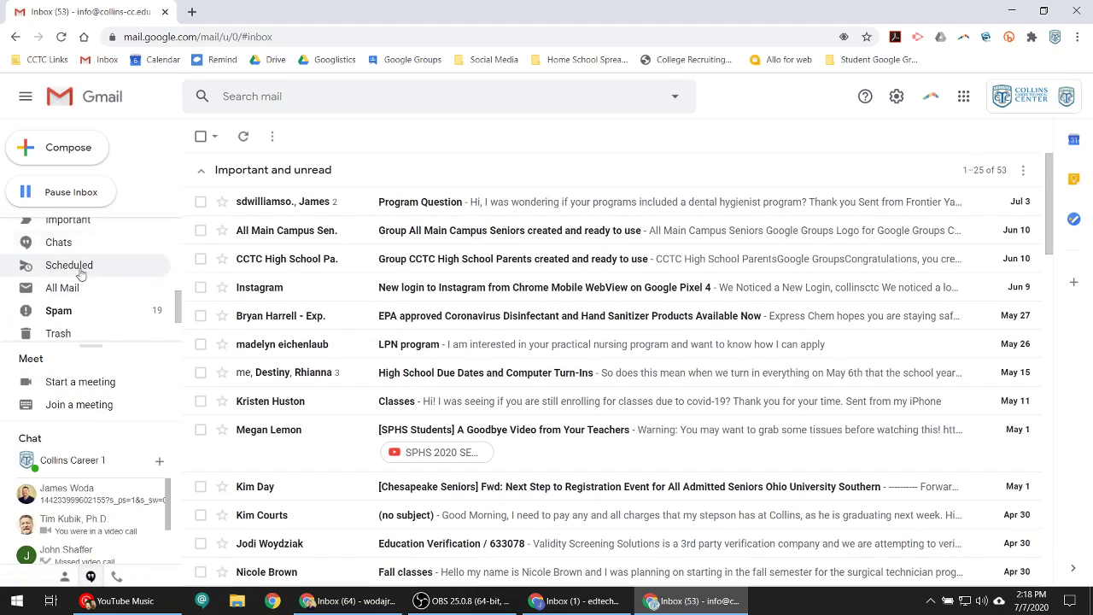
pyautogui.click(81, 291)
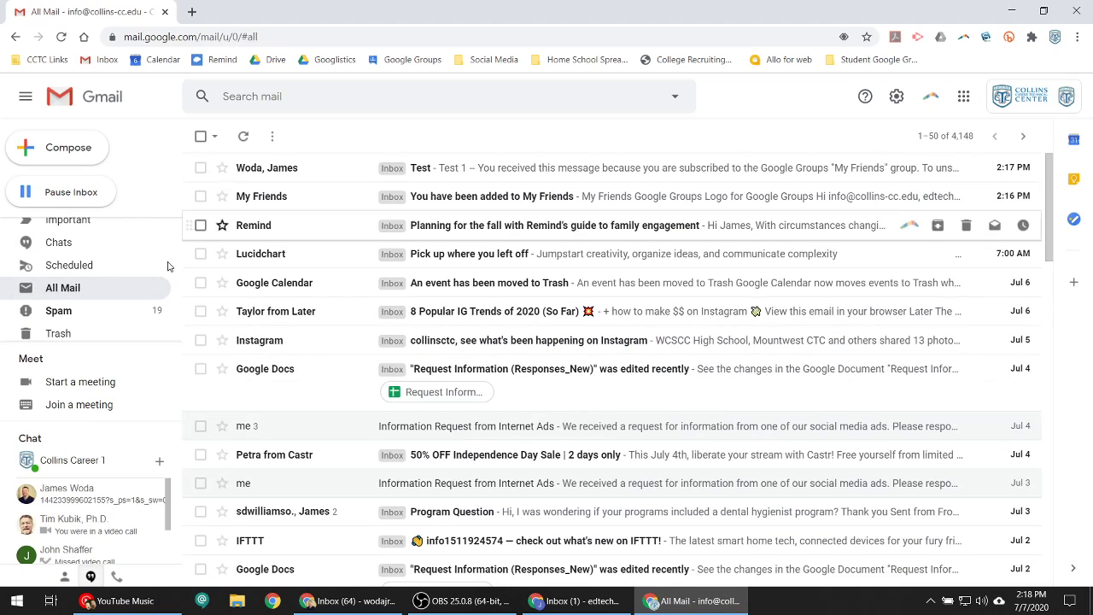
pyautogui.scroll(5, 77, 286)
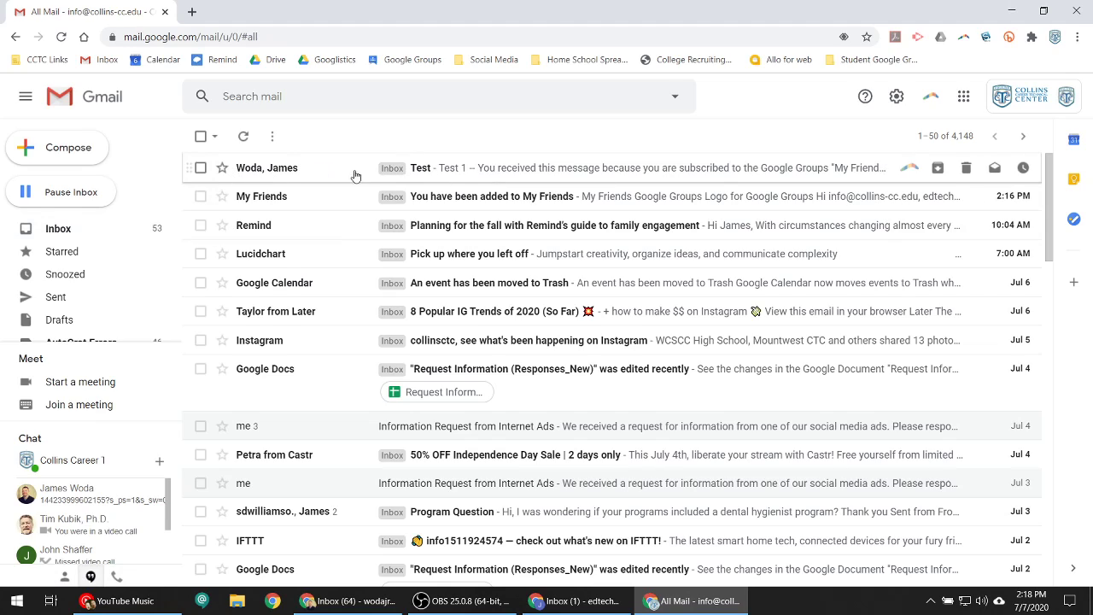
# Step: Open the "Test" message and examine its body text
pyautogui.click(455, 176)
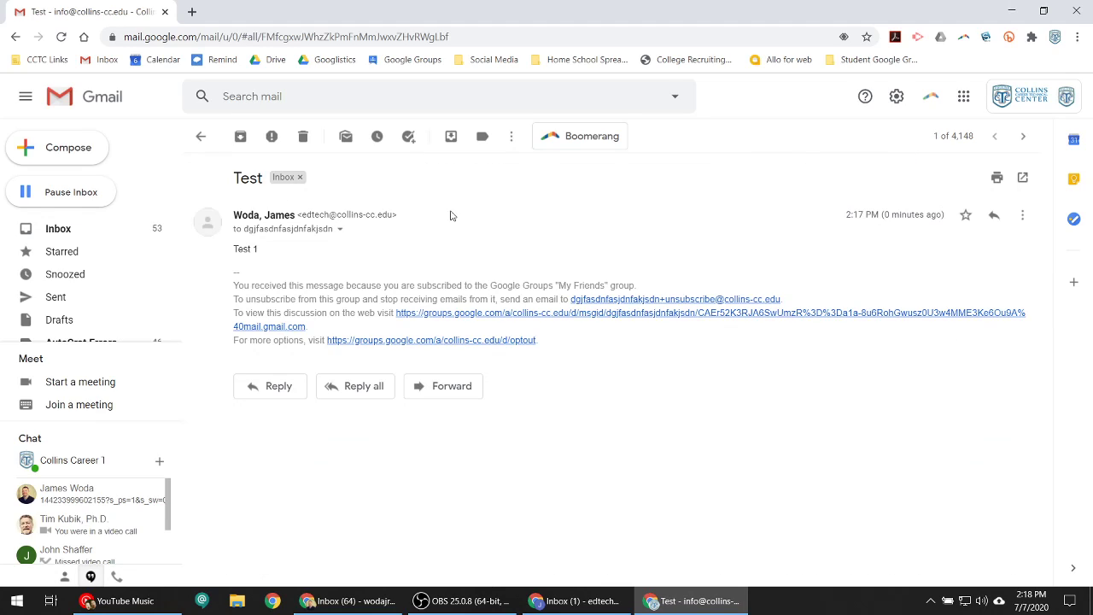
pyautogui.moveTo(264, 250); pyautogui.dragTo(209, 244)
pyautogui.click(289, 250)
# Step: Minimize the manager's mailbox window and return to the My Friends group's About page
pyautogui.click(1010, 11)
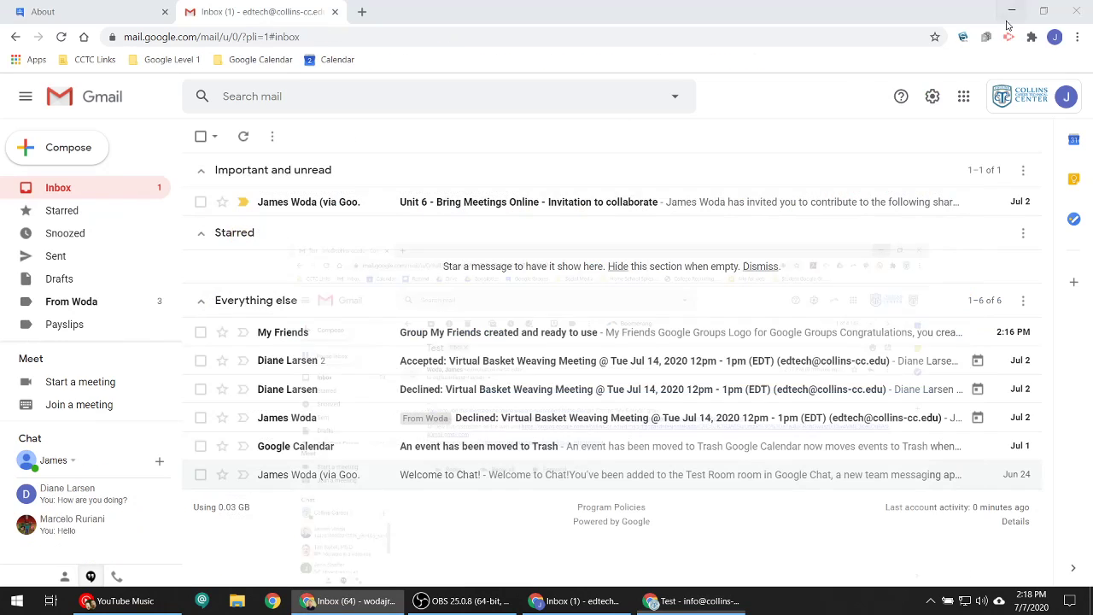
pyautogui.click(112, 14)
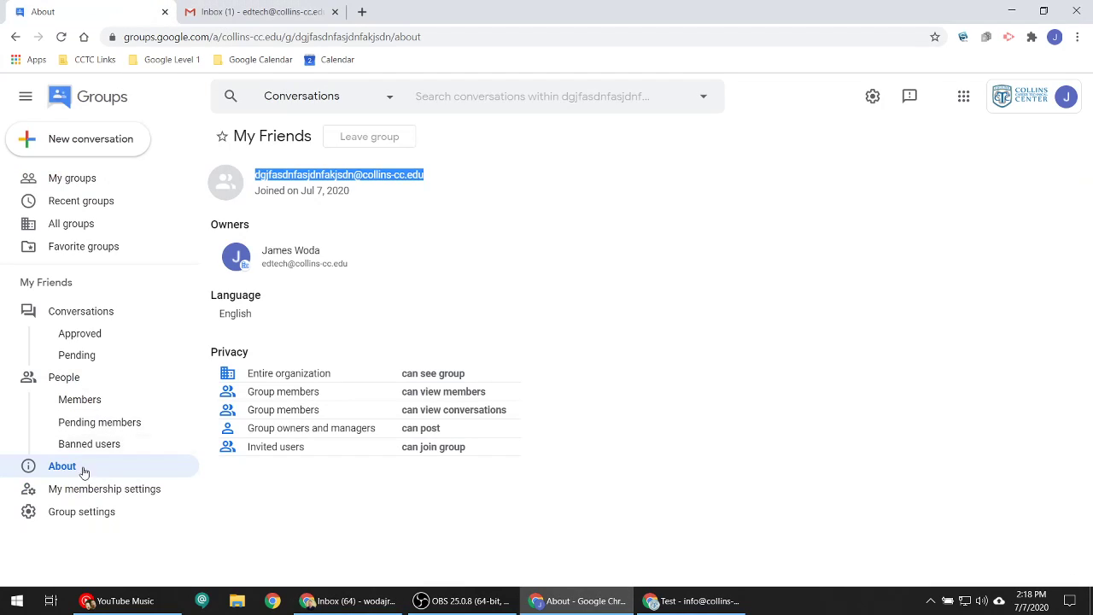
pyautogui.click(359, 213)
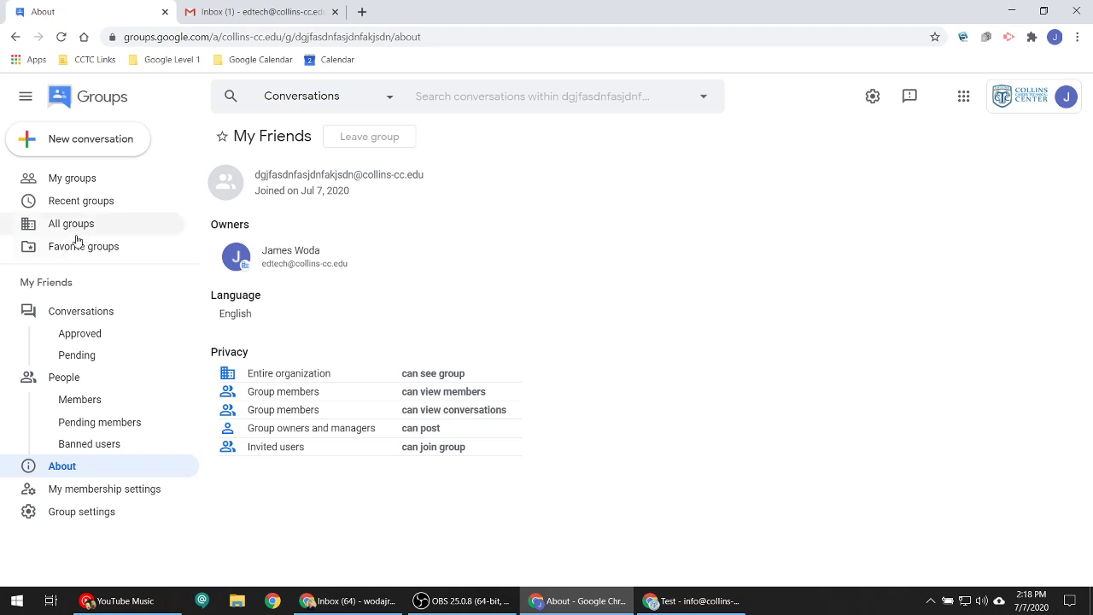
# Step: Reload the My Friends group's conversations to read the "Test" message, and check the group's pending messages
pyautogui.click(66, 321)
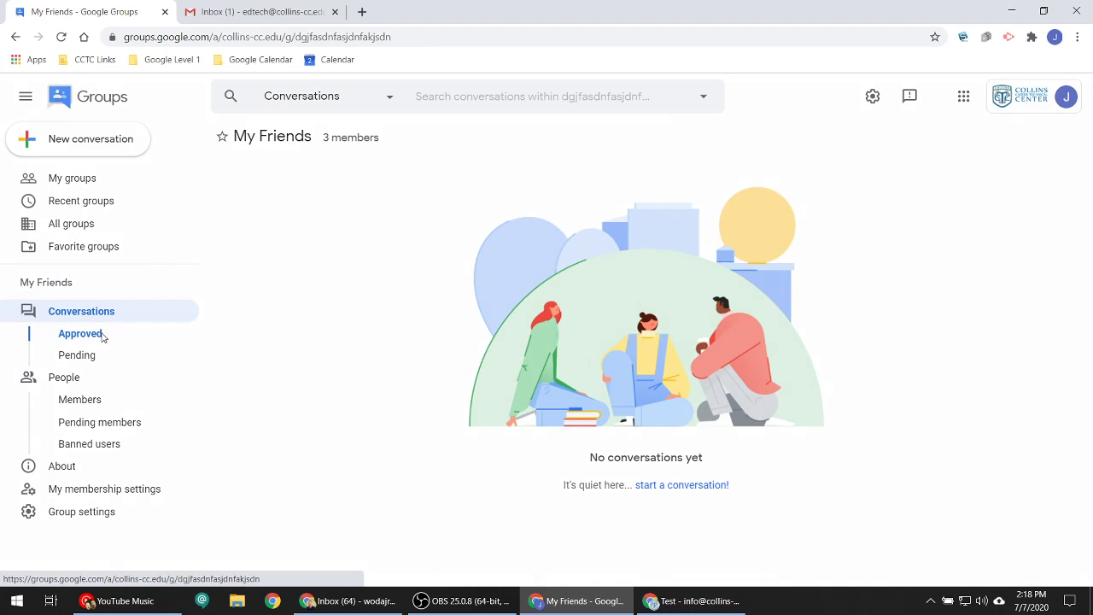
pyautogui.click(60, 37)
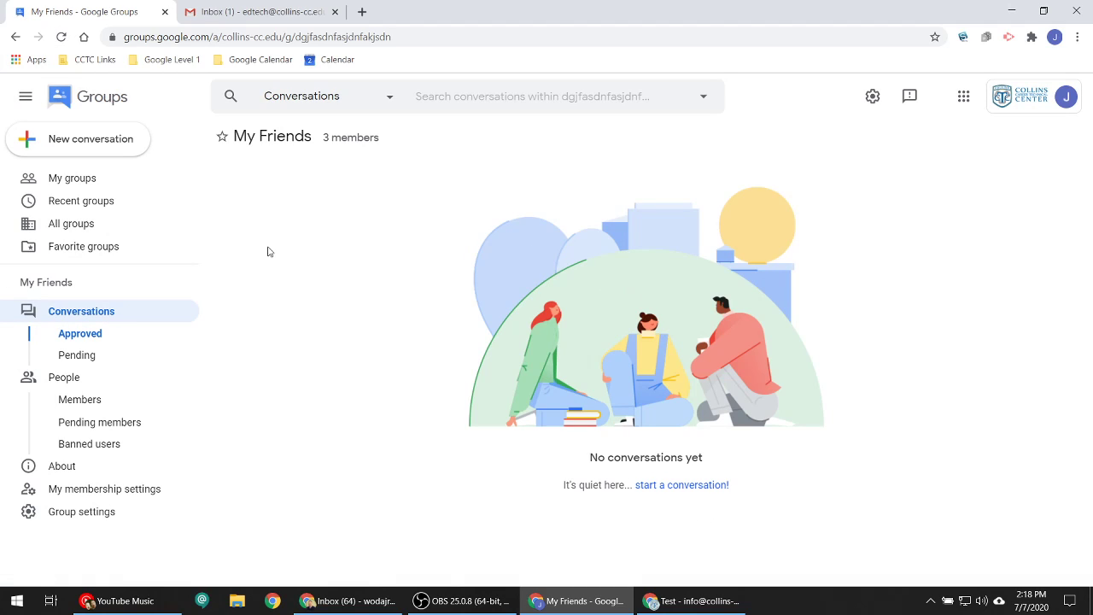
pyautogui.click(62, 37)
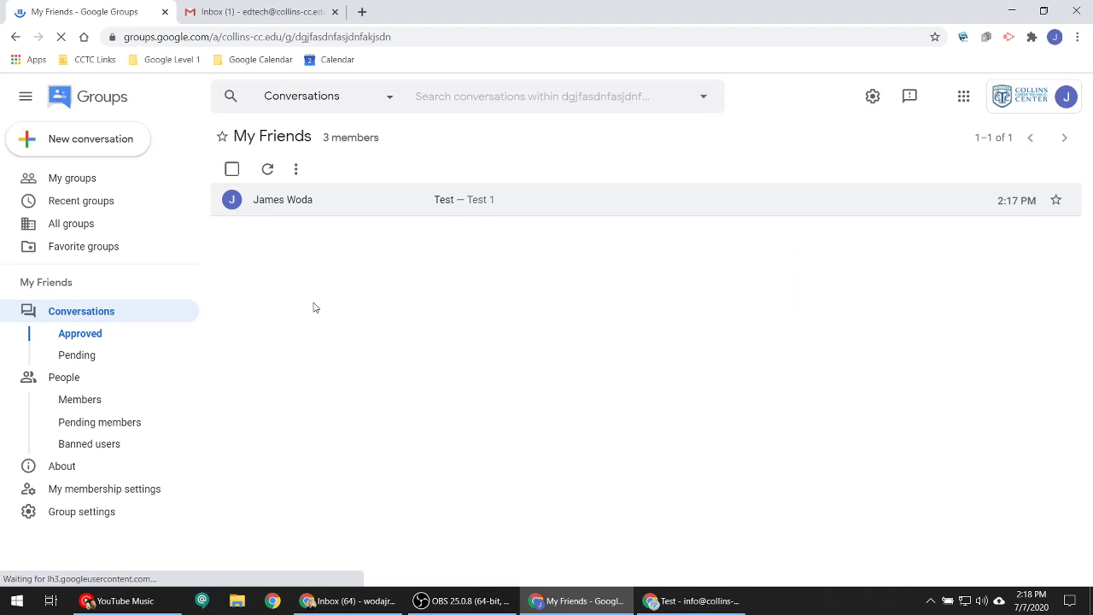
pyautogui.click(504, 210)
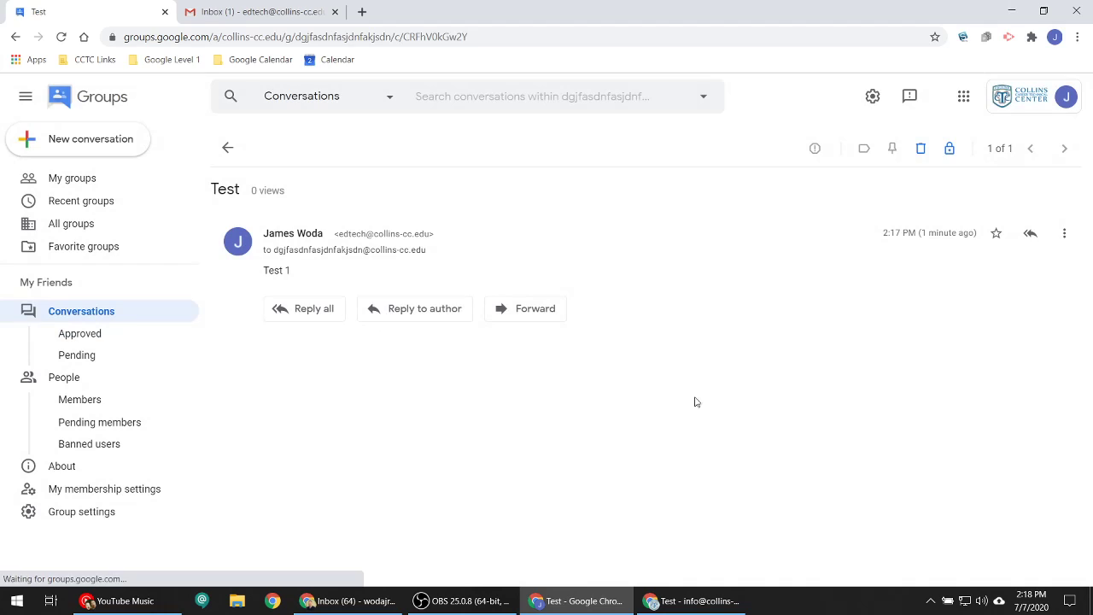
pyautogui.click(93, 339)
pyautogui.click(93, 354)
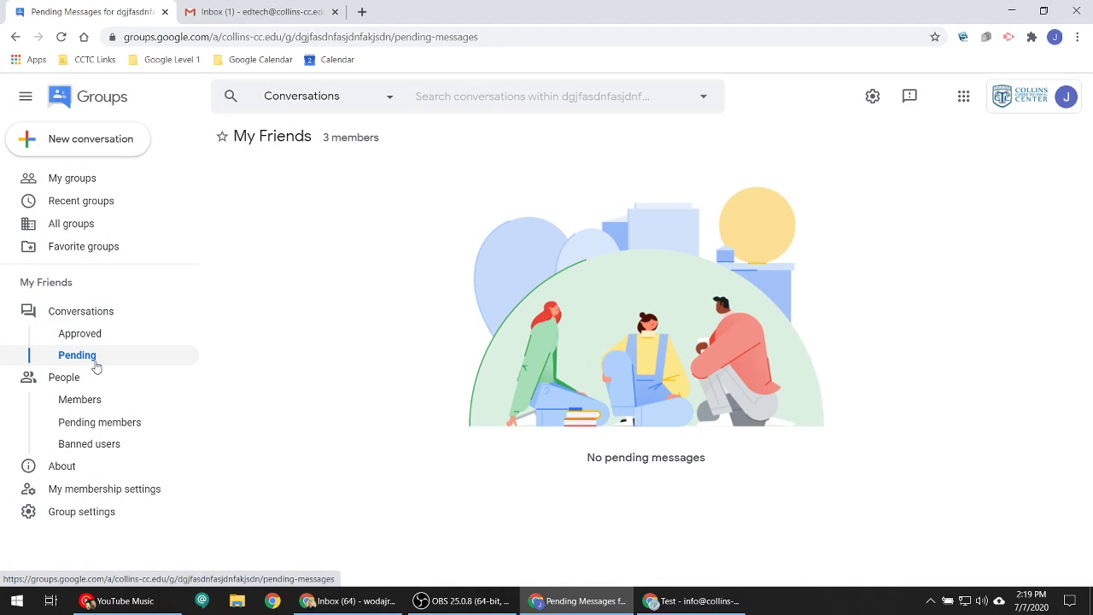
# Step: Show the group's member list and examine the subscription and role choices for the group manager
pyautogui.click(78, 378)
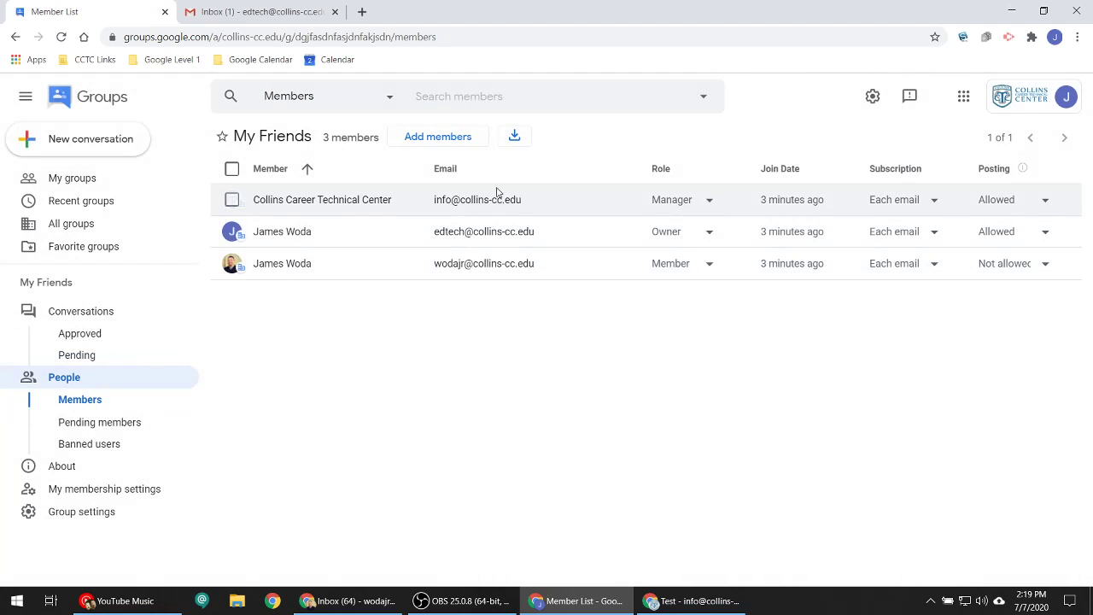
pyautogui.click(934, 202)
pyautogui.click(851, 129)
pyautogui.click(711, 202)
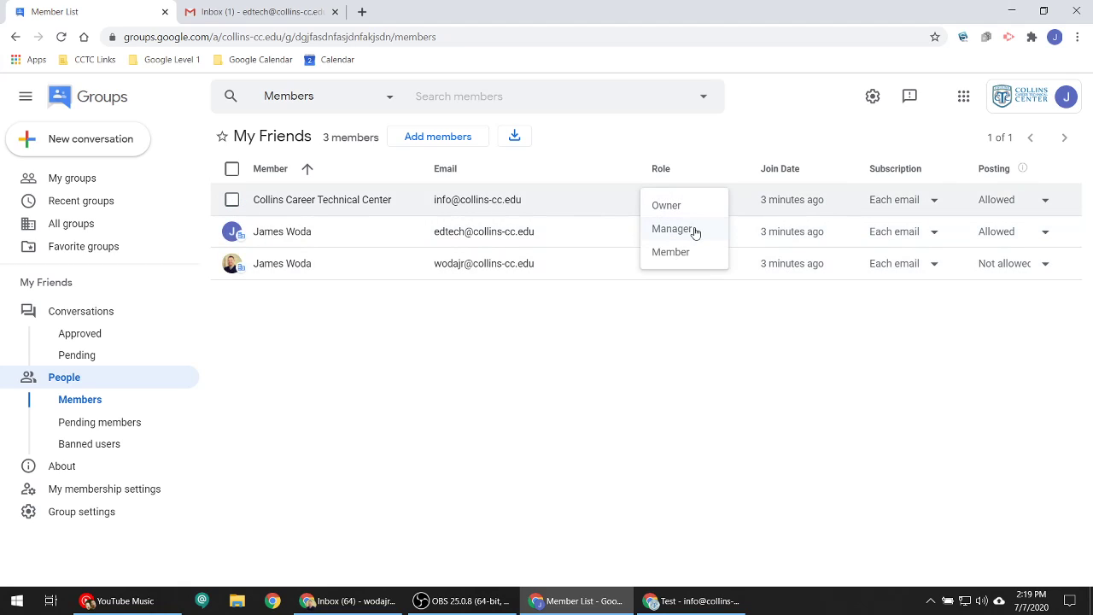
pyautogui.click(792, 355)
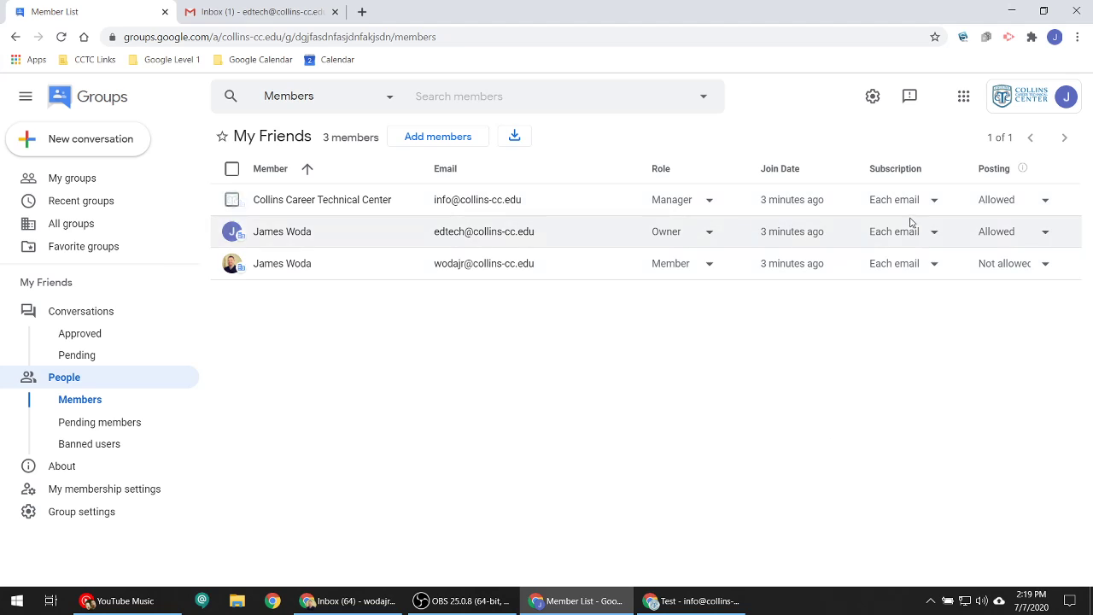
# Step: Check the group's pending members and its banned users page
pyautogui.click(65, 426)
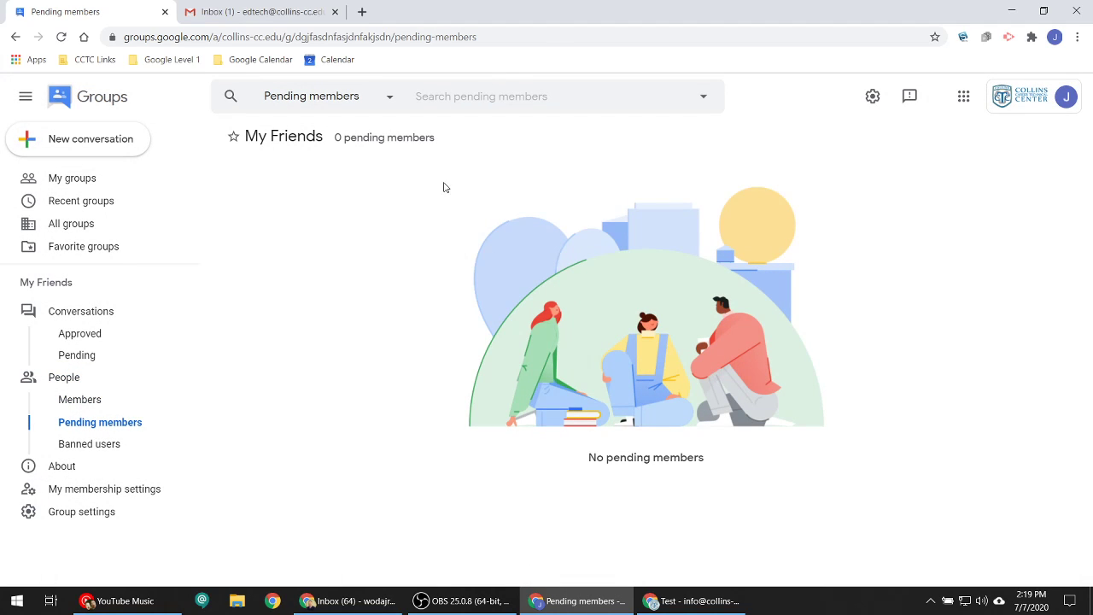
pyautogui.click(90, 443)
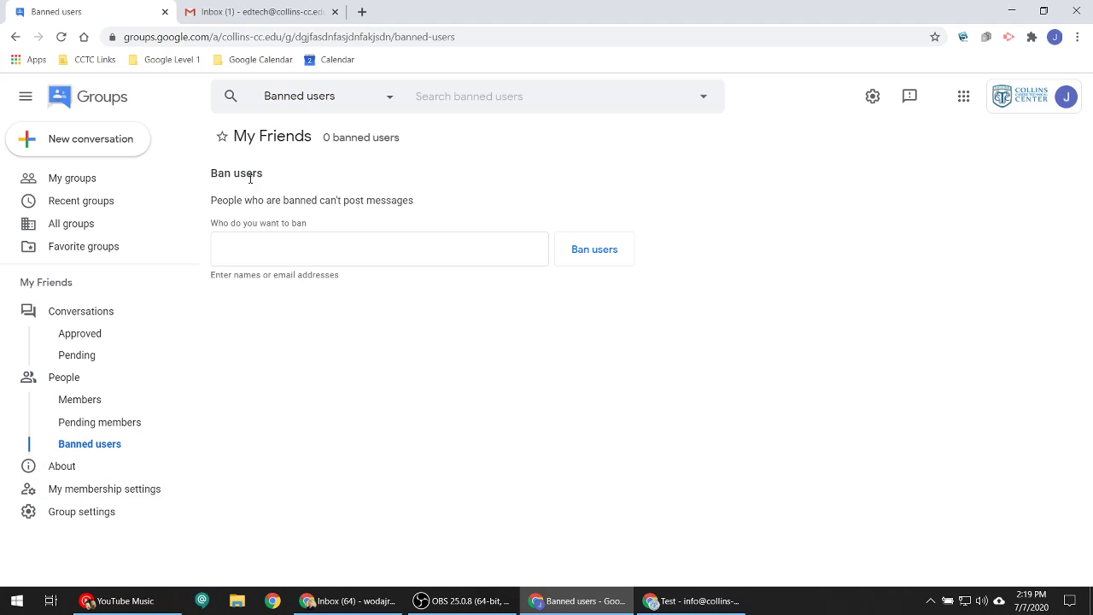
# Step: Open the owner's own membership settings and examine the available email subscription options
pyautogui.click(97, 497)
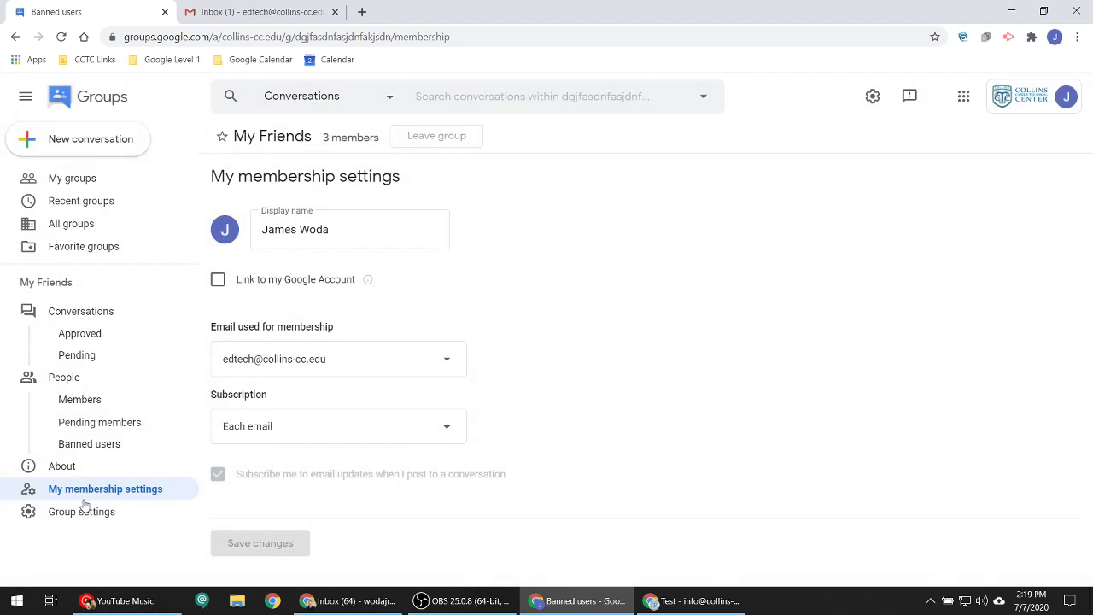
pyautogui.click(280, 427)
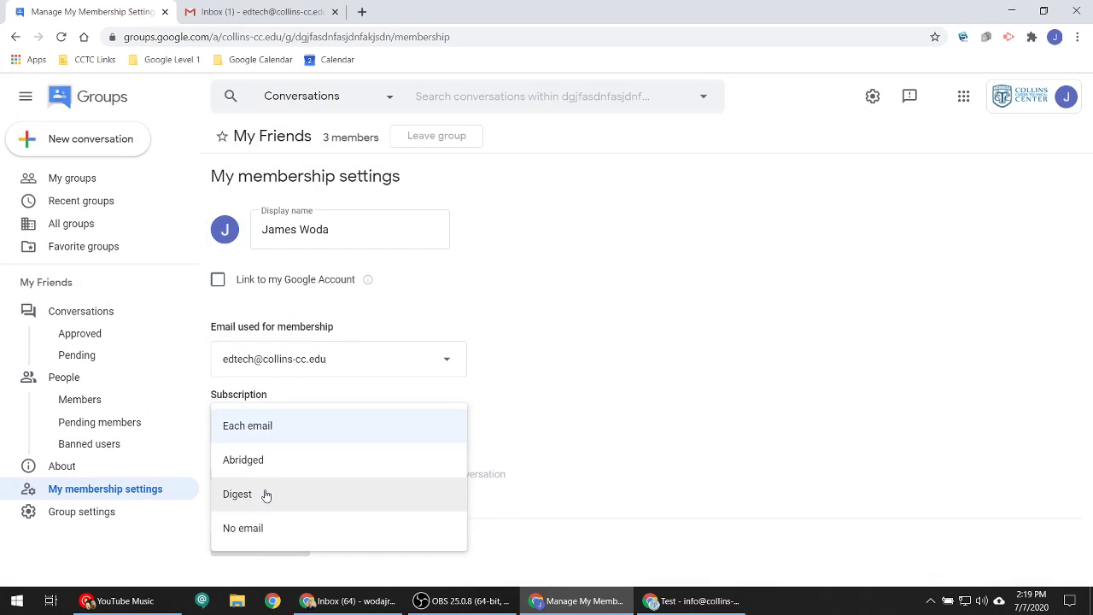
pyautogui.click(659, 354)
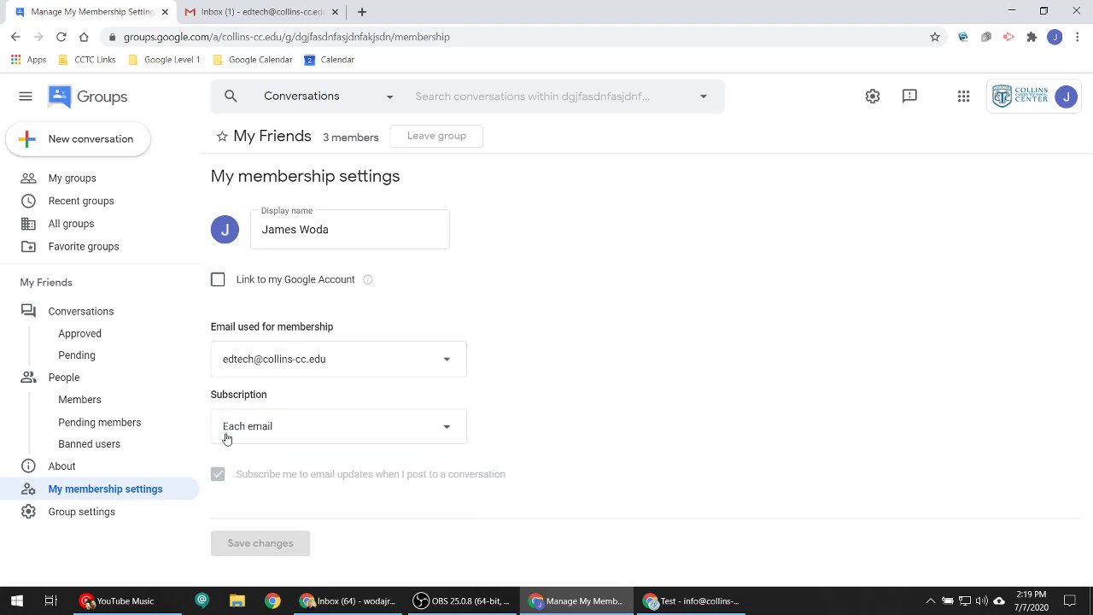
# Step: Open the group settings and examine the General, Member privacy and Posting policies sections
pyautogui.click(66, 512)
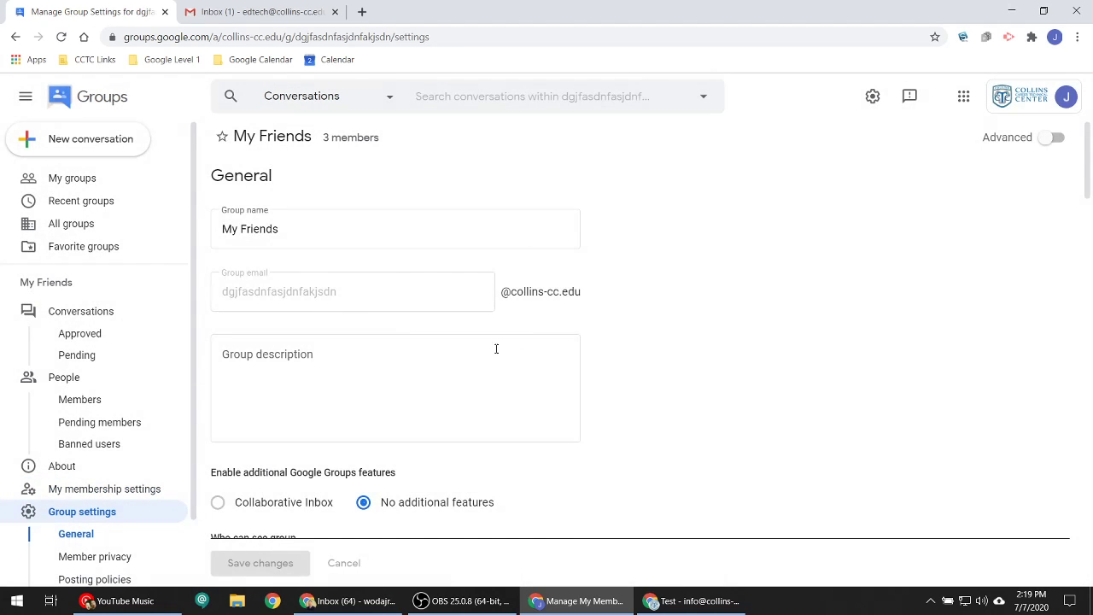
pyautogui.scroll(-1, 609, 345)
pyautogui.moveTo(253, 436)
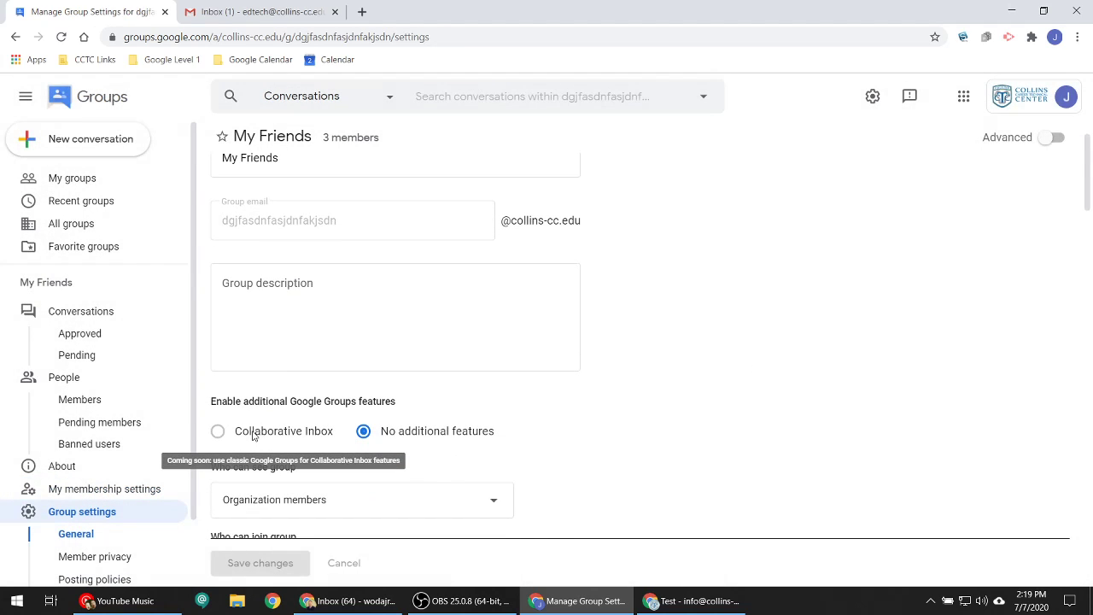
pyautogui.scroll(1, 709, 386)
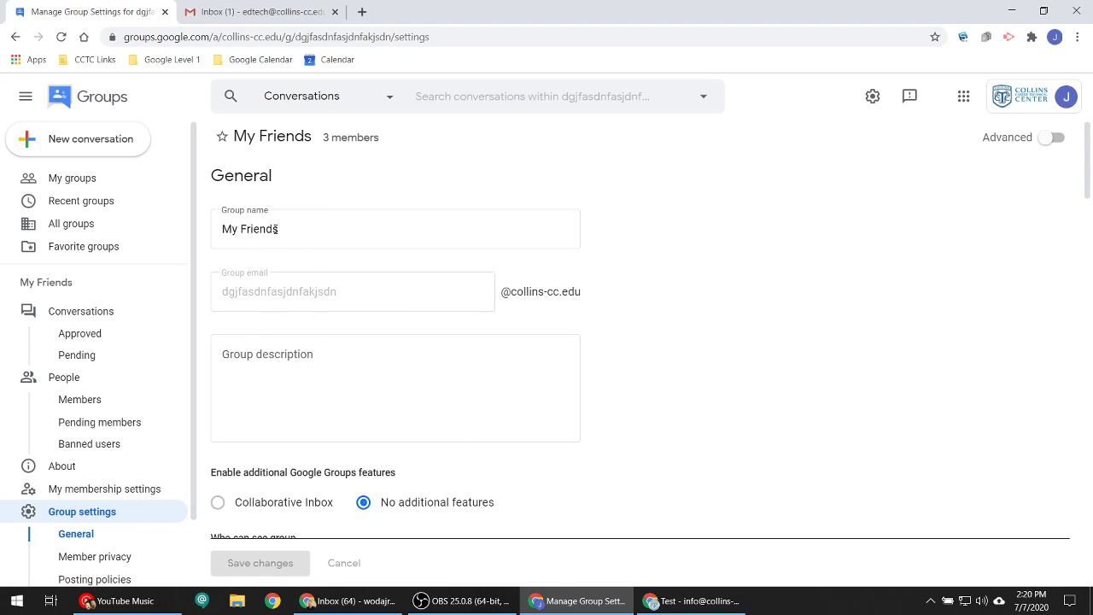
pyautogui.scroll(-3, 330, 378)
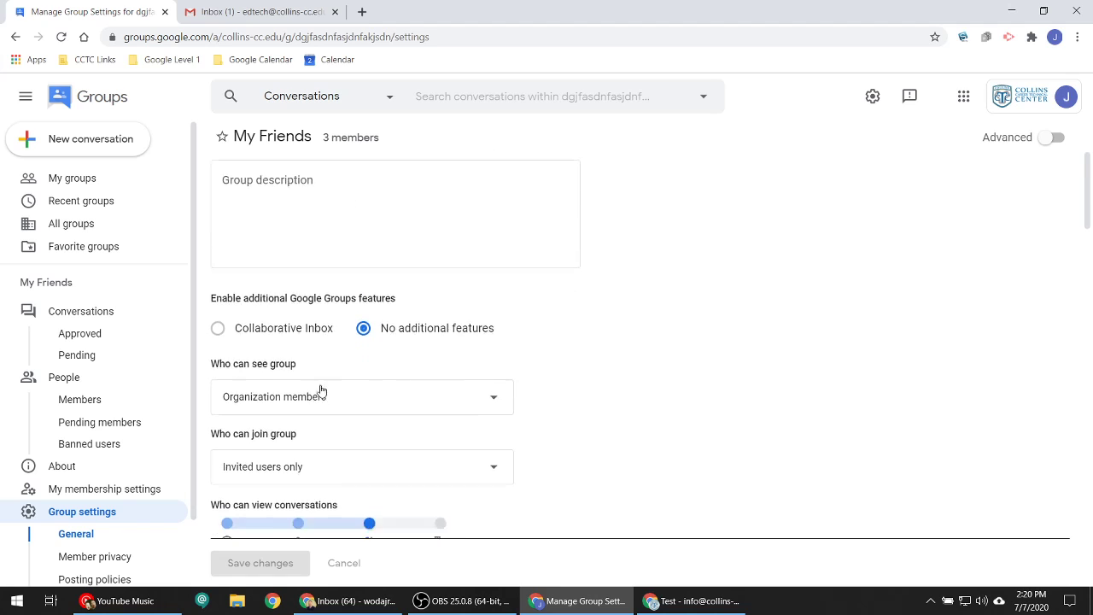
pyautogui.scroll(-6, 300, 303)
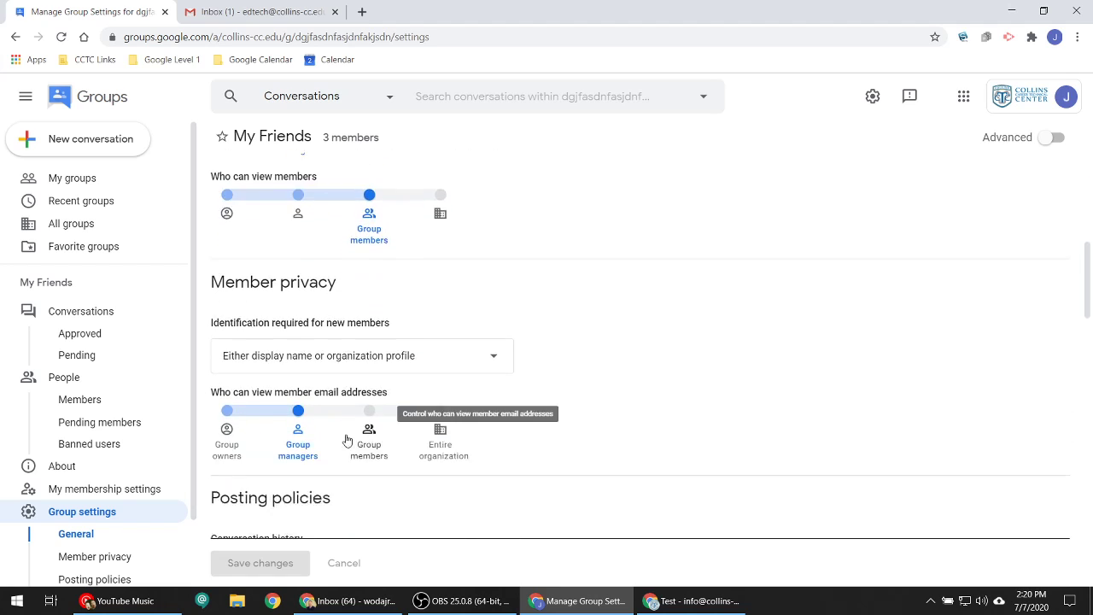
pyautogui.scroll(-4, 311, 315)
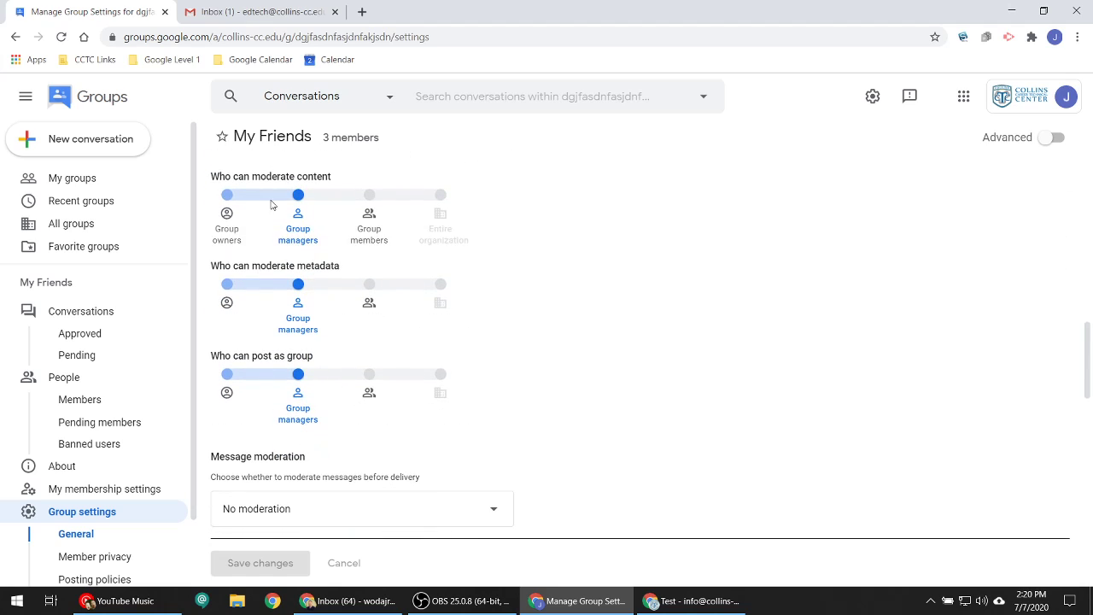
pyautogui.scroll(1, 256, 207)
pyautogui.scroll(1, 238, 201)
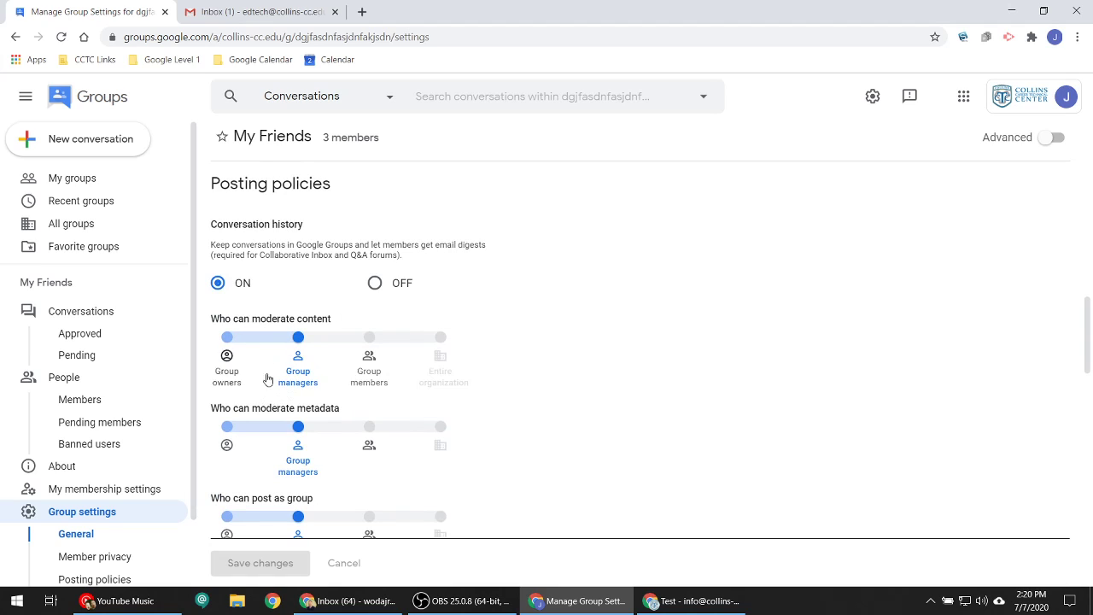
pyautogui.scroll(-5, 291, 457)
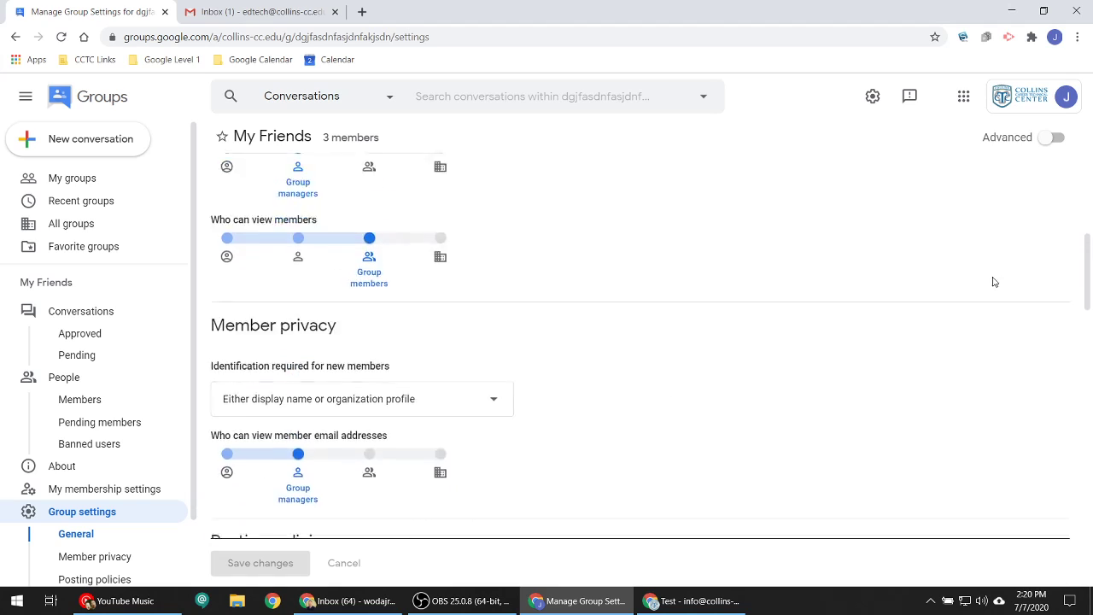
# Step: Turn on the advanced group settings and open the subject prefix in Email options for editing
pyautogui.click(1053, 137)
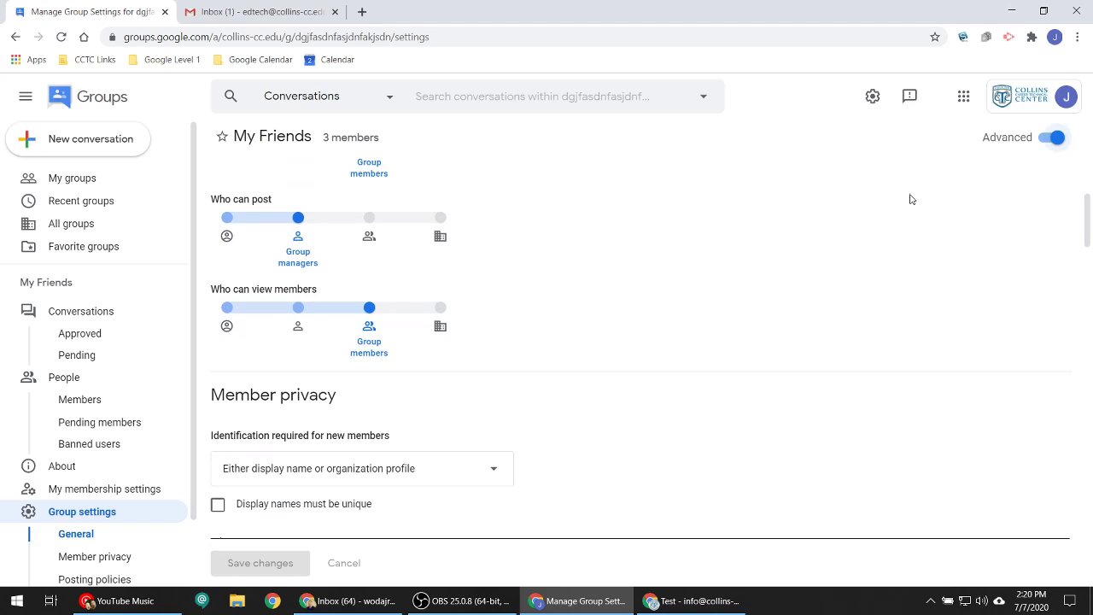
pyautogui.scroll(-4, 888, 213)
pyautogui.scroll(-12, 889, 213)
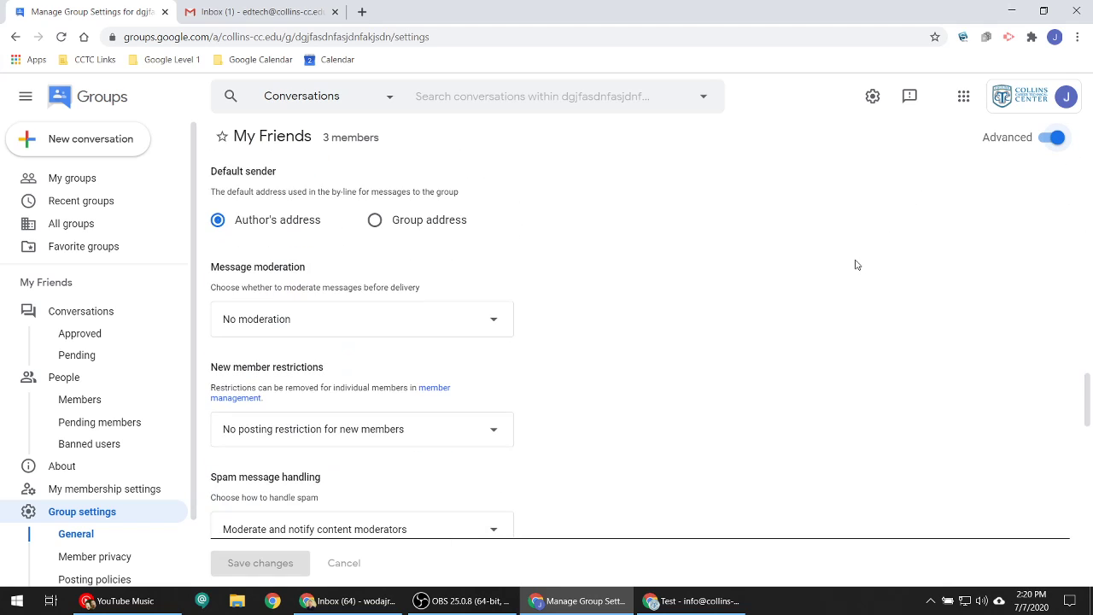
pyautogui.scroll(-3, 265, 333)
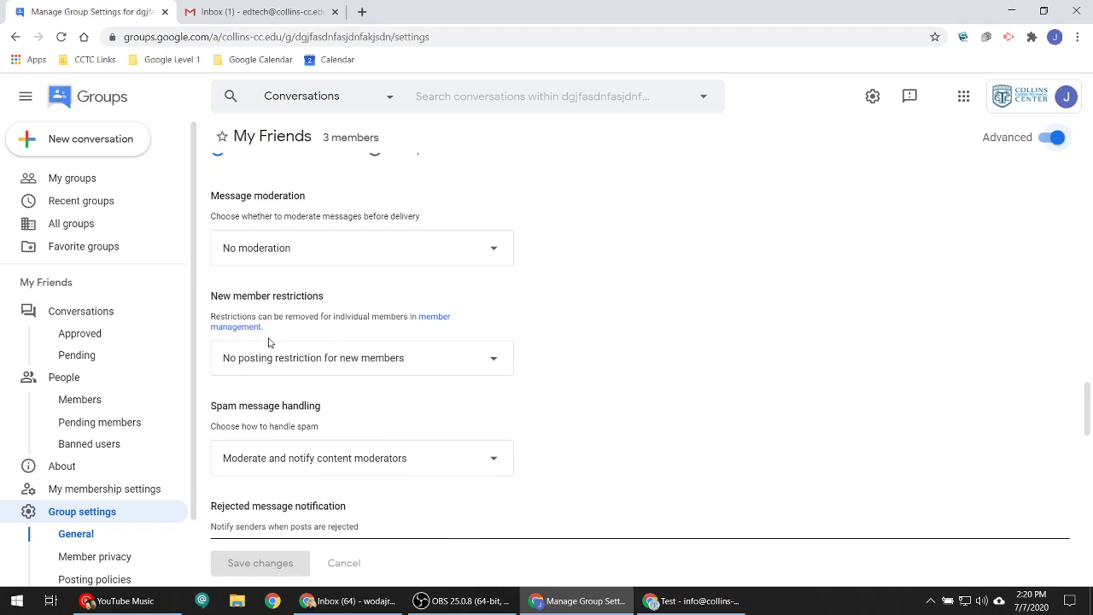
pyautogui.scroll(-3, 532, 392)
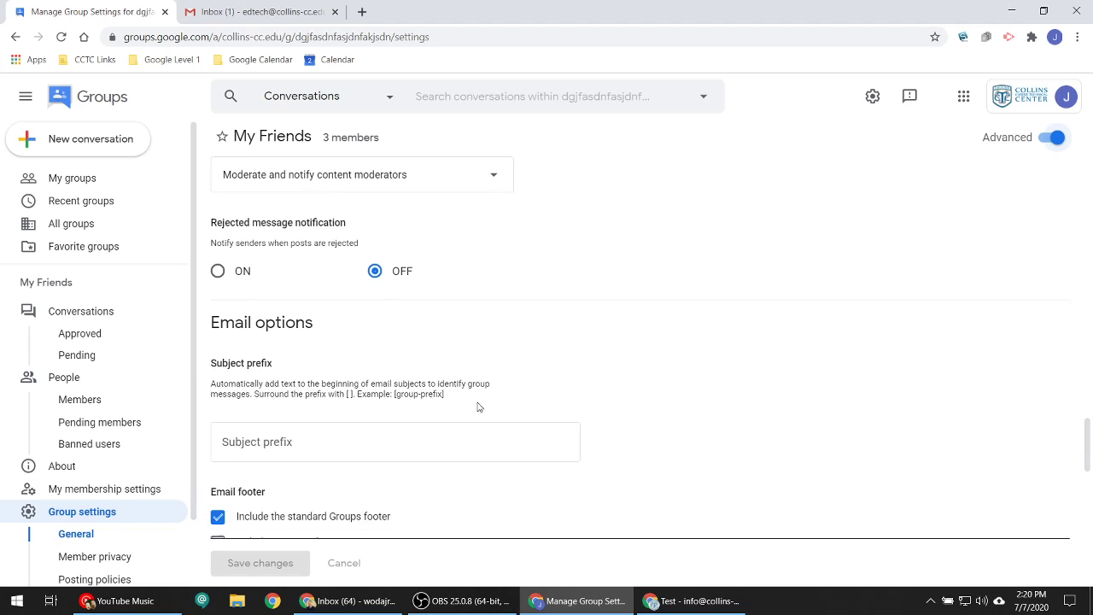
pyautogui.scroll(-4, 288, 379)
pyautogui.scroll(4, 359, 387)
pyautogui.click(289, 303)
# Step: Find the "Test" message in the group manager's mailbox window and examine its subject line
pyautogui.click(256, 11)
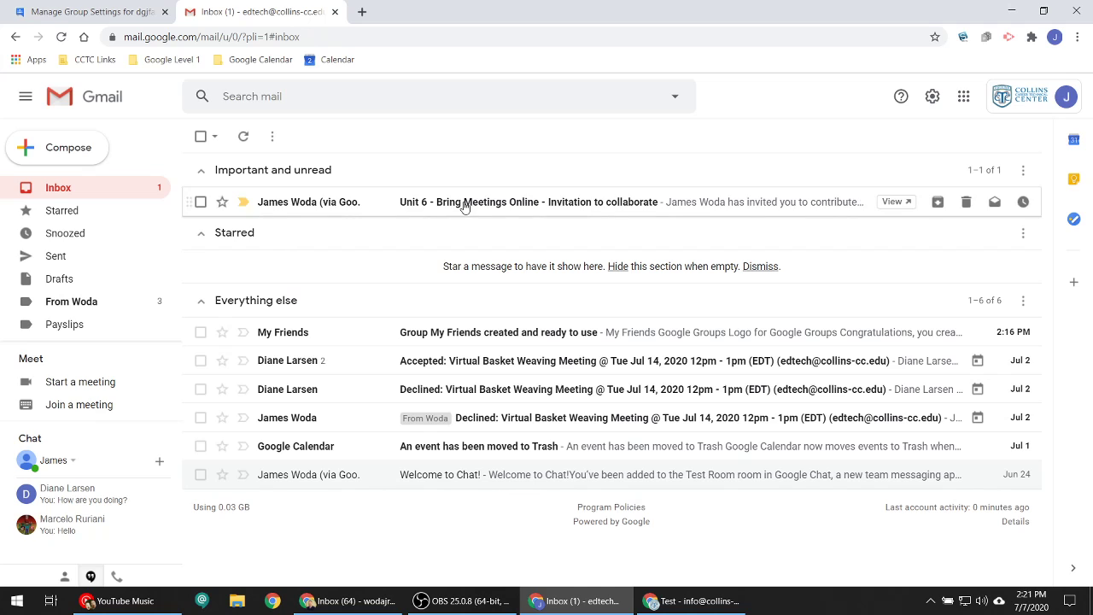
pyautogui.click(1010, 10)
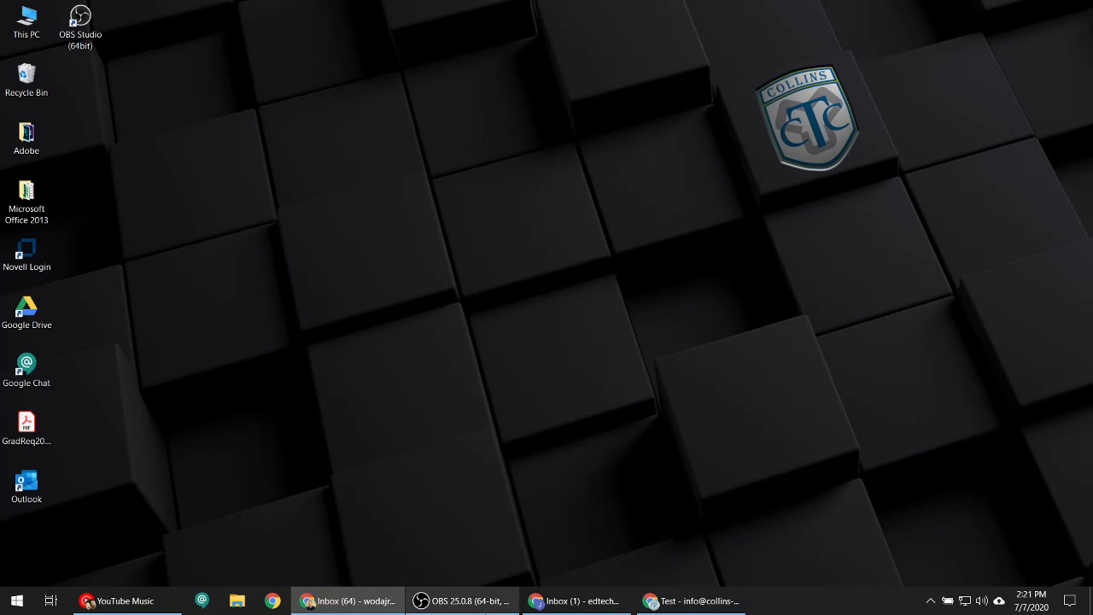
pyautogui.click(597, 604)
pyautogui.click(693, 600)
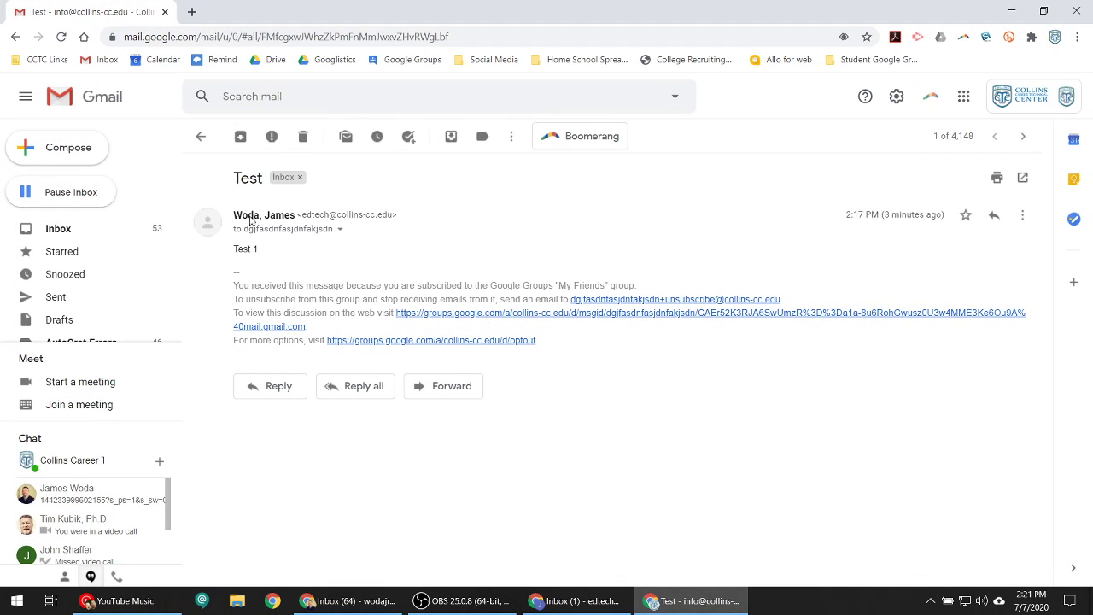
pyautogui.doubleClick(248, 177)
pyautogui.click(1010, 10)
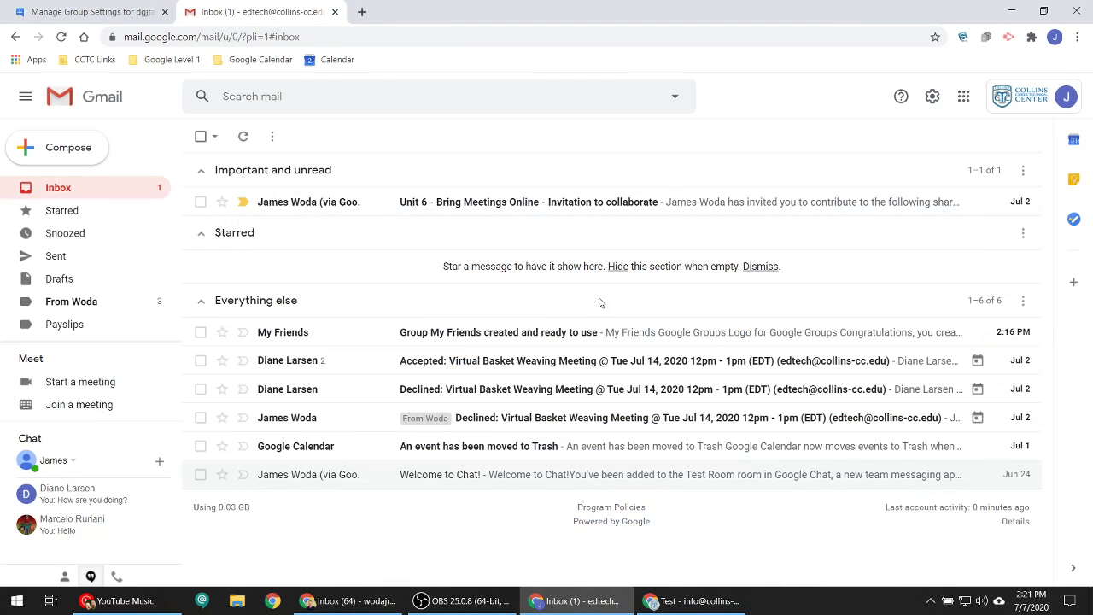
# Step: Return to the group's email options and set the subject prefix to "[My Friends Group]"
pyautogui.click(72, 14)
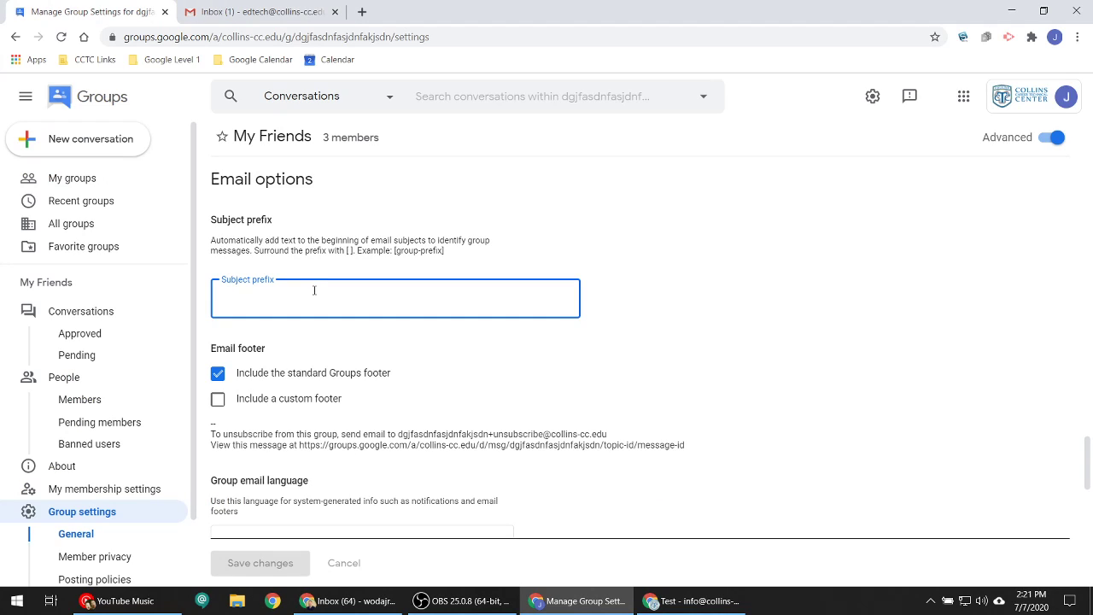
pyautogui.write('[')
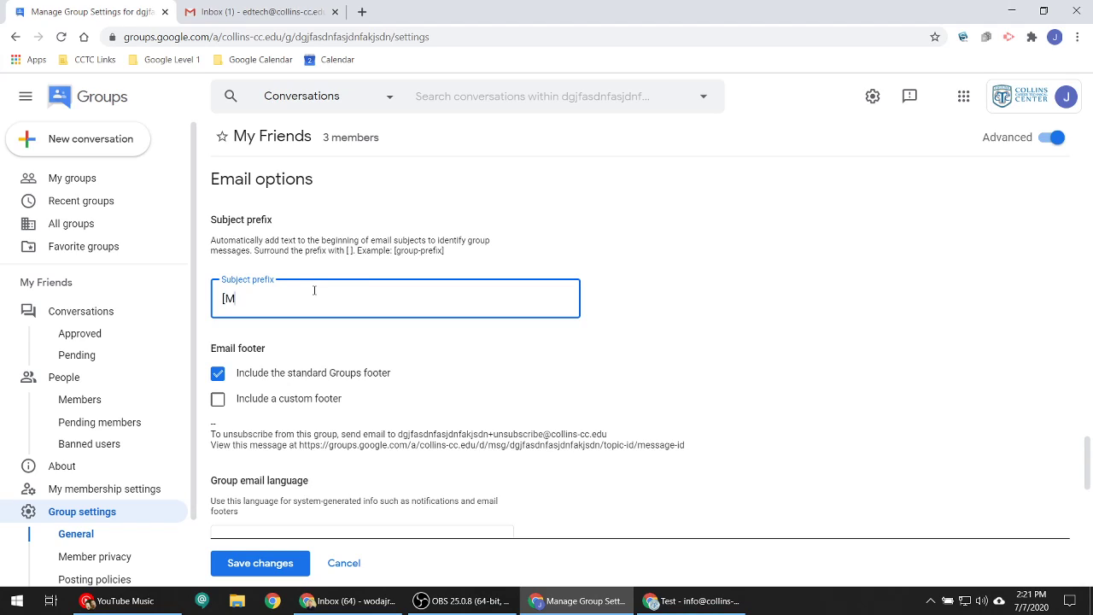
pyautogui.write('My Friends Group')
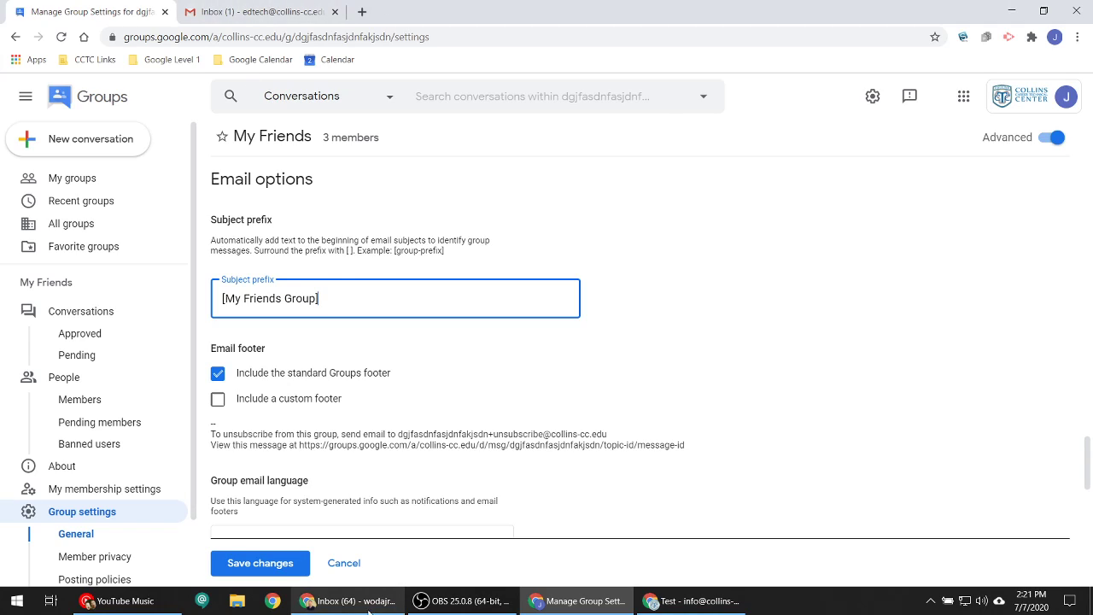
# Step: Check where the prefix would precede the "Test" subject in the manager's mailbox, and return to the group settings
pyautogui.click(688, 602)
pyautogui.click(244, 178)
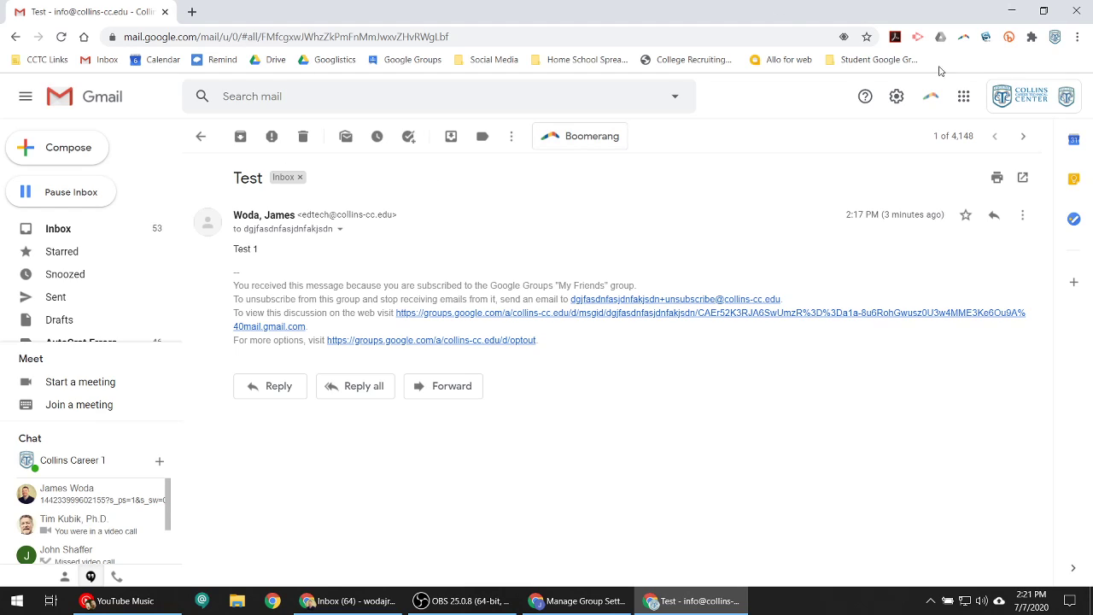
pyautogui.click(1011, 10)
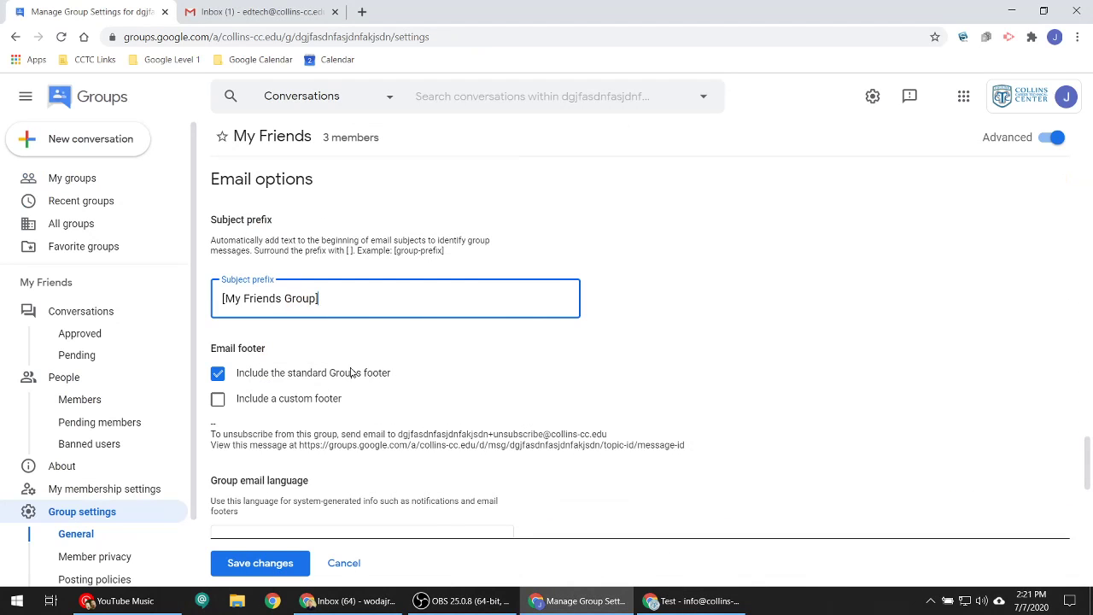
# Step: Examine the standard Groups footer in the received "Test" message, and return to the group's email footer settings
pyautogui.scroll(-1, 329, 426)
pyautogui.click(692, 600)
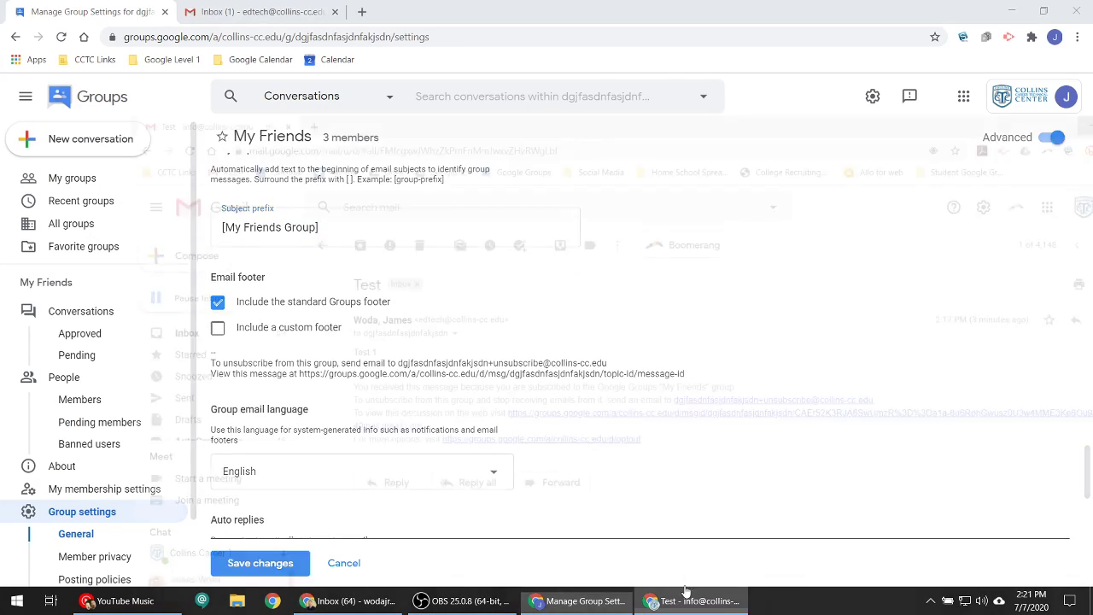
pyautogui.moveTo(235, 285); pyautogui.dragTo(546, 340)
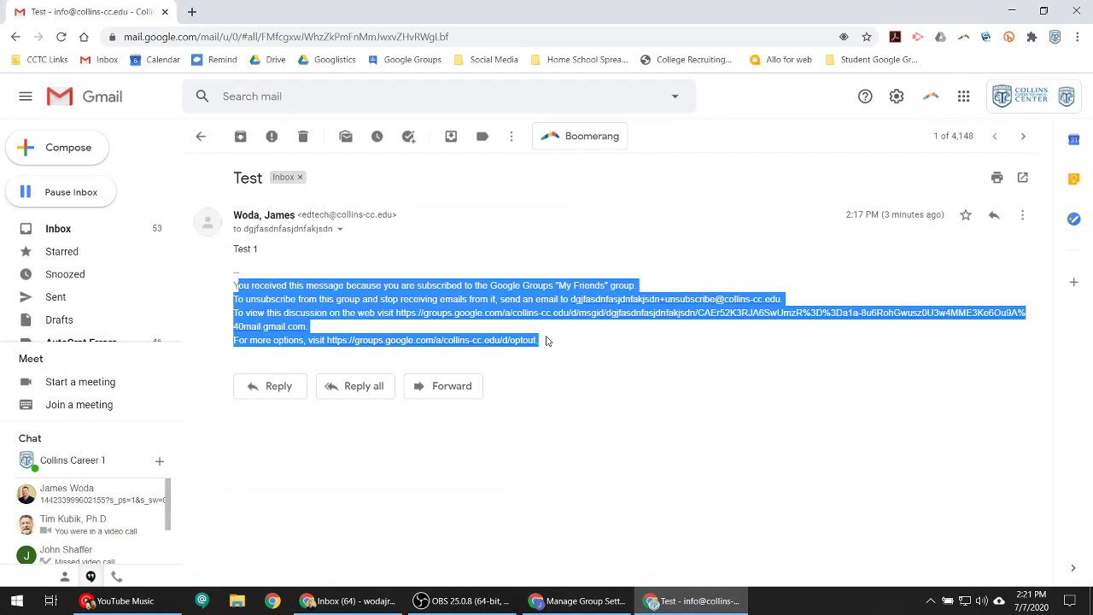
pyautogui.click(1011, 10)
# Step: Review the remaining group settings through Member moderation and Delete group, and go back up to the General section
pyautogui.scroll(-5, 332, 384)
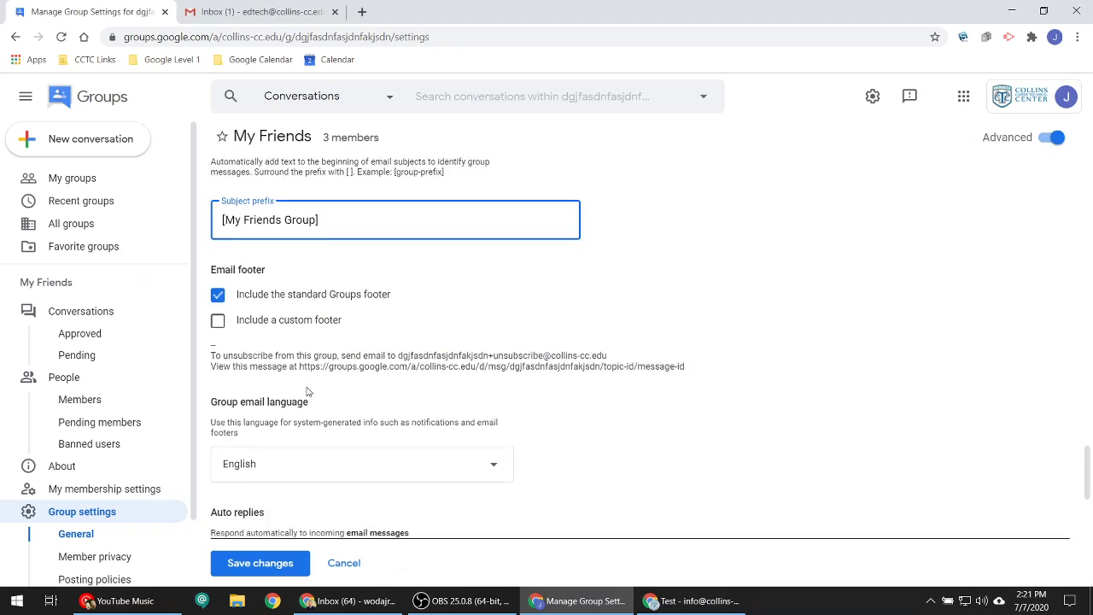
pyautogui.scroll(-4, 370, 405)
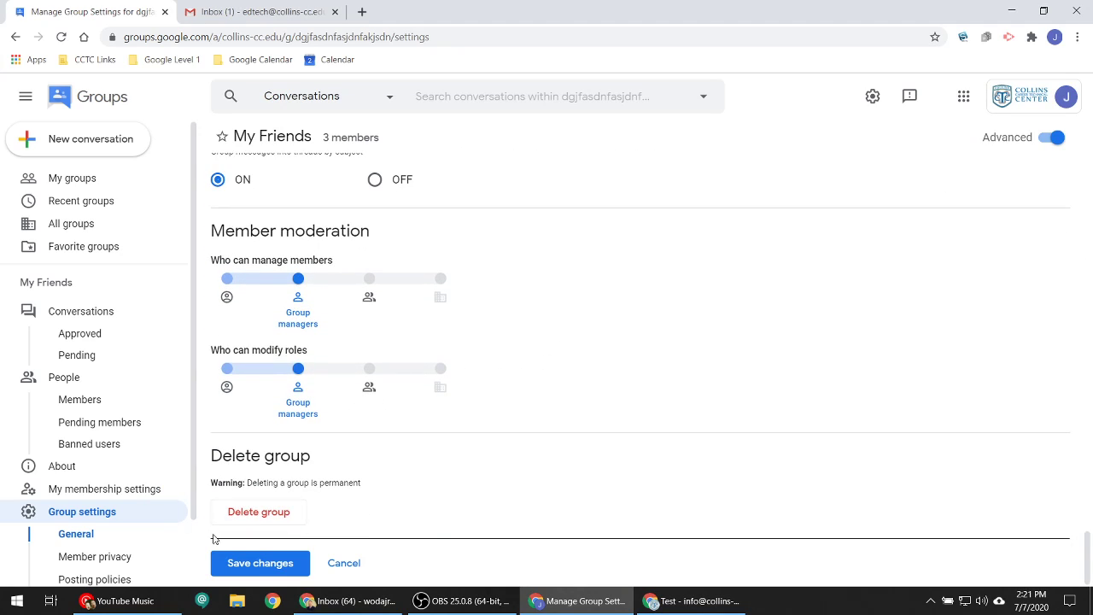
pyautogui.scroll(7, 659, 421)
pyautogui.scroll(8, 542, 282)
pyautogui.scroll(5, 523, 346)
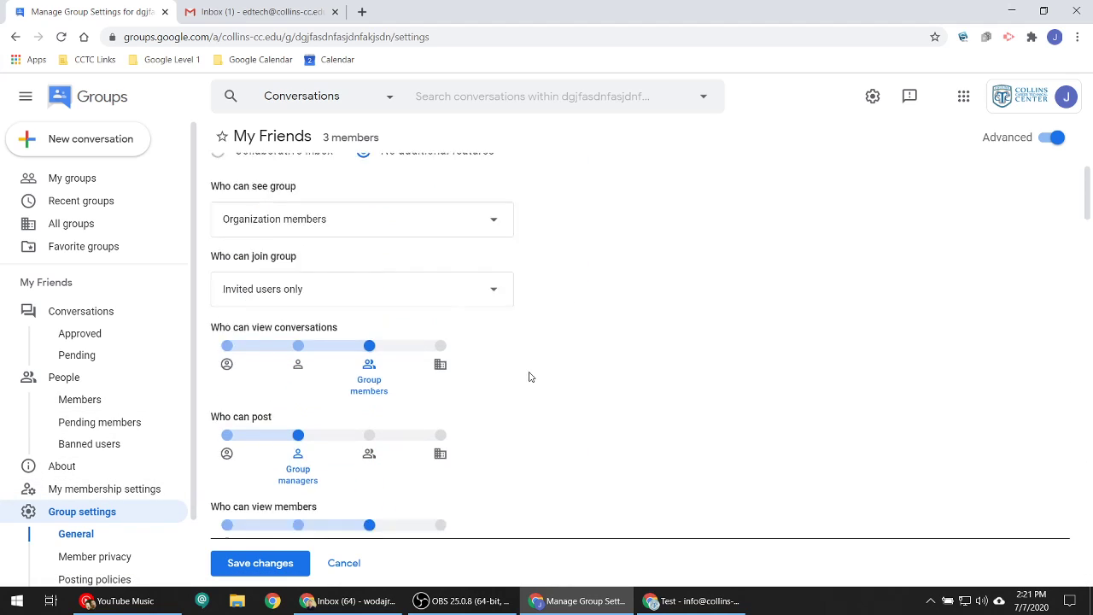
pyautogui.scroll(4, 528, 377)
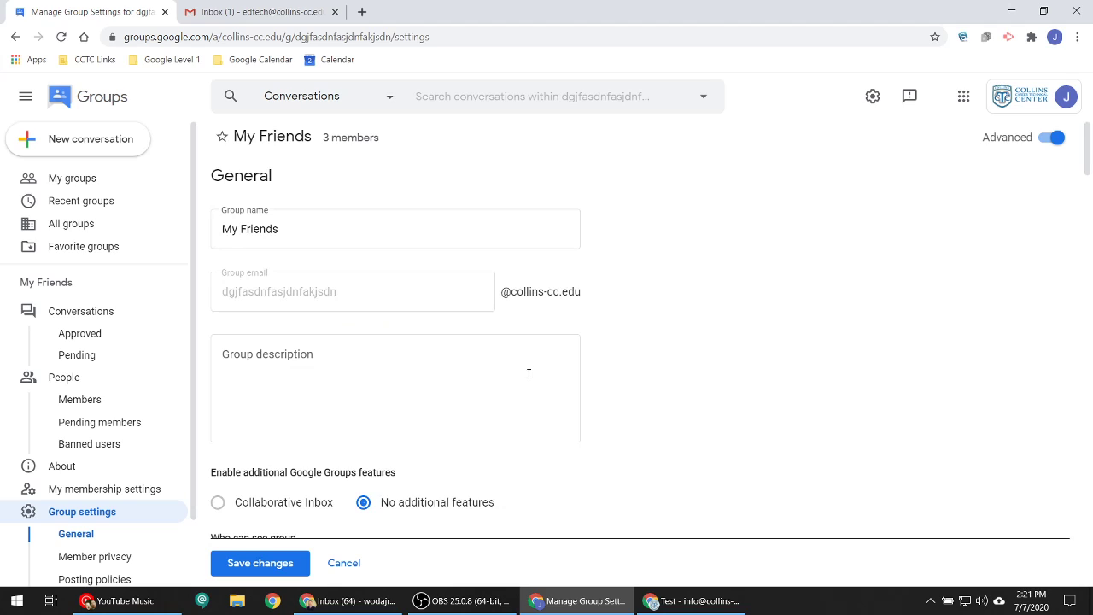
# Step: Open Google Drive's My Drive in a new browser tab and start sharing the GradReq20.pdf file
pyautogui.click(271, 12)
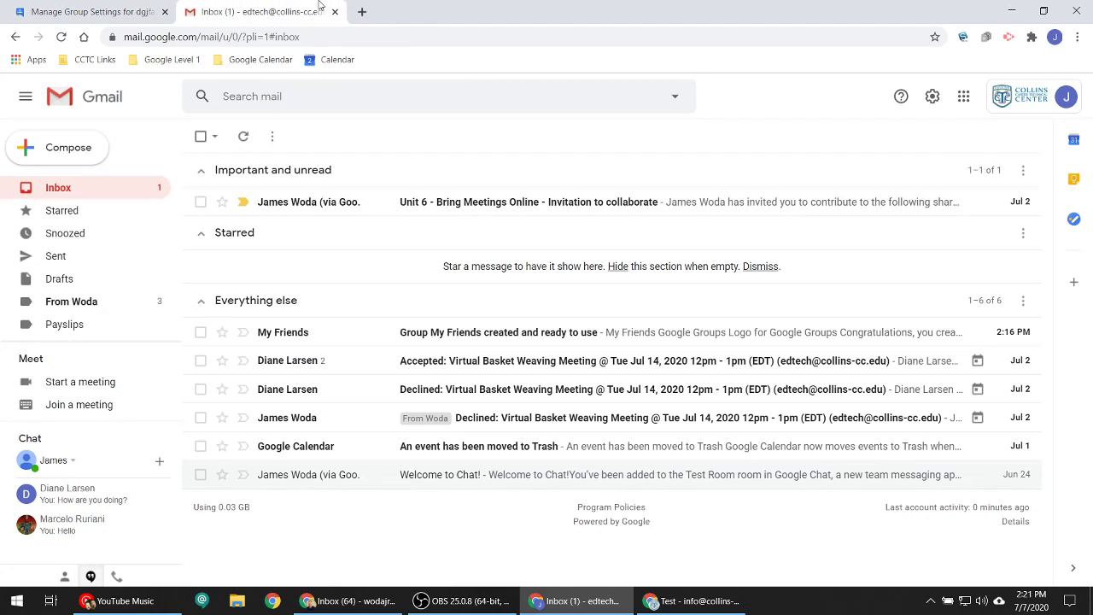
pyautogui.click(360, 12)
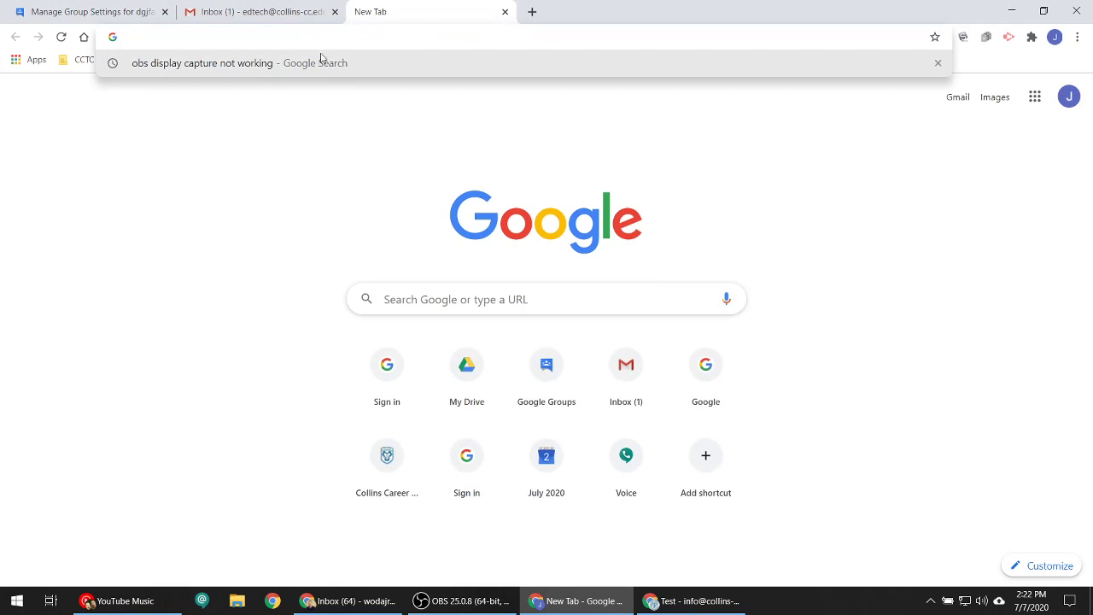
pyautogui.write('drive')
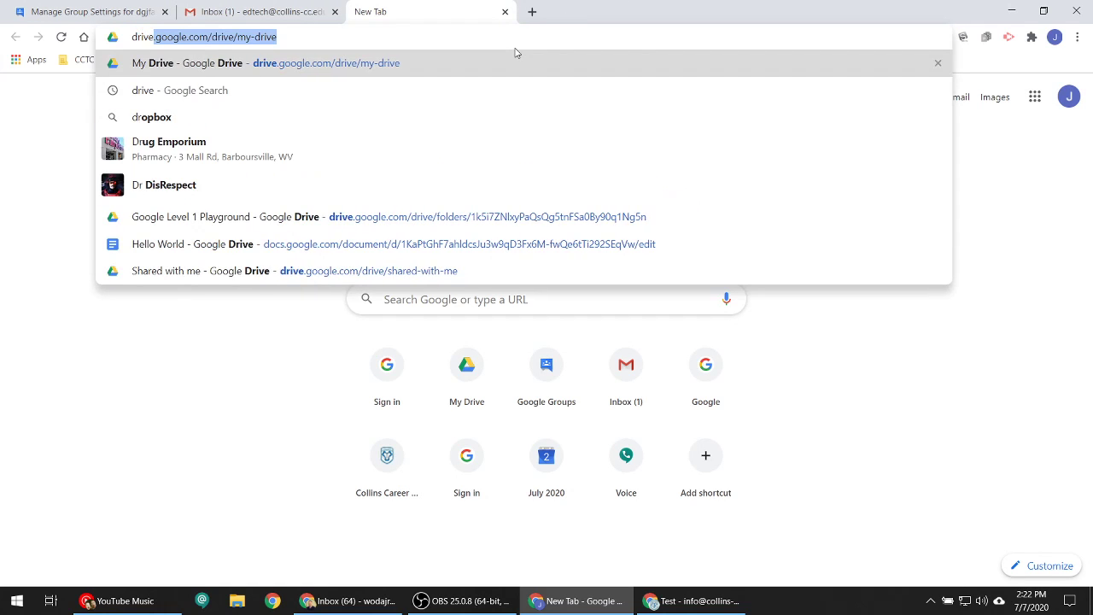
pyautogui.press('Return')
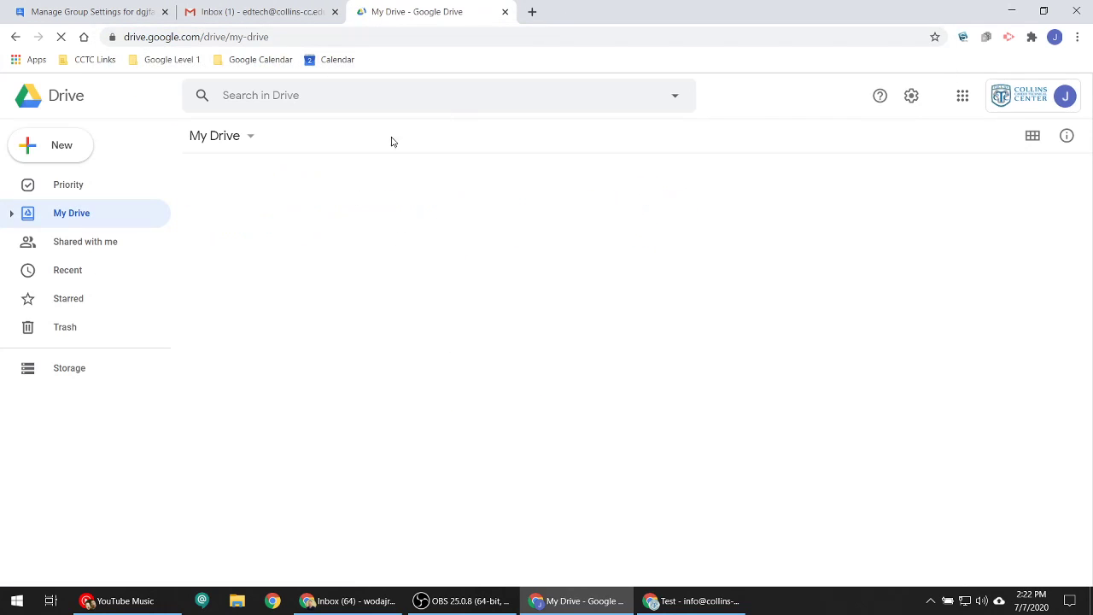
pyautogui.click(448, 261)
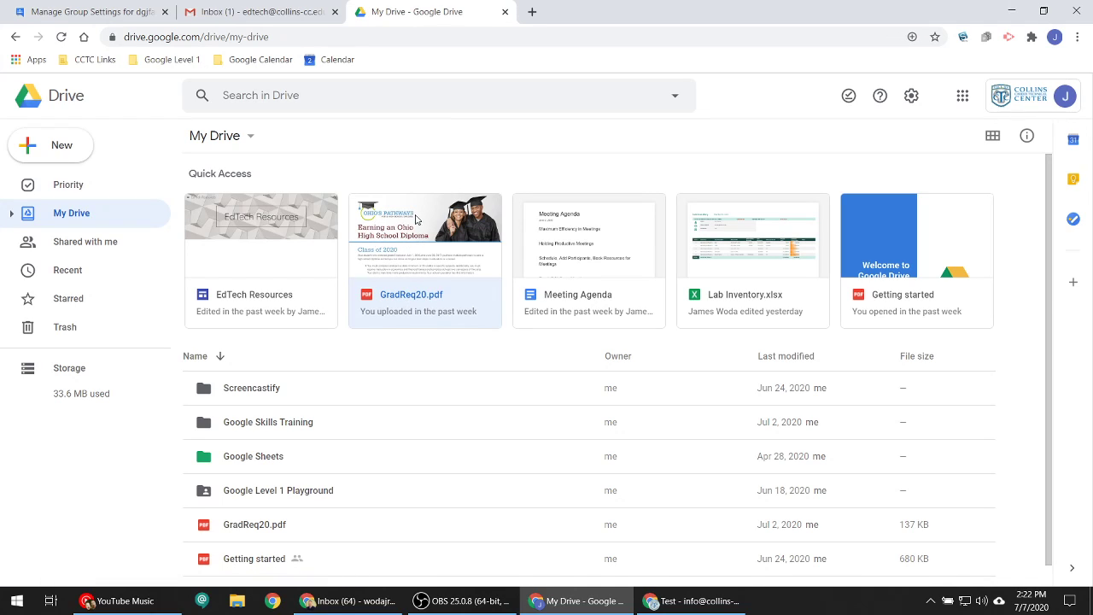
pyautogui.rightClick(420, 245)
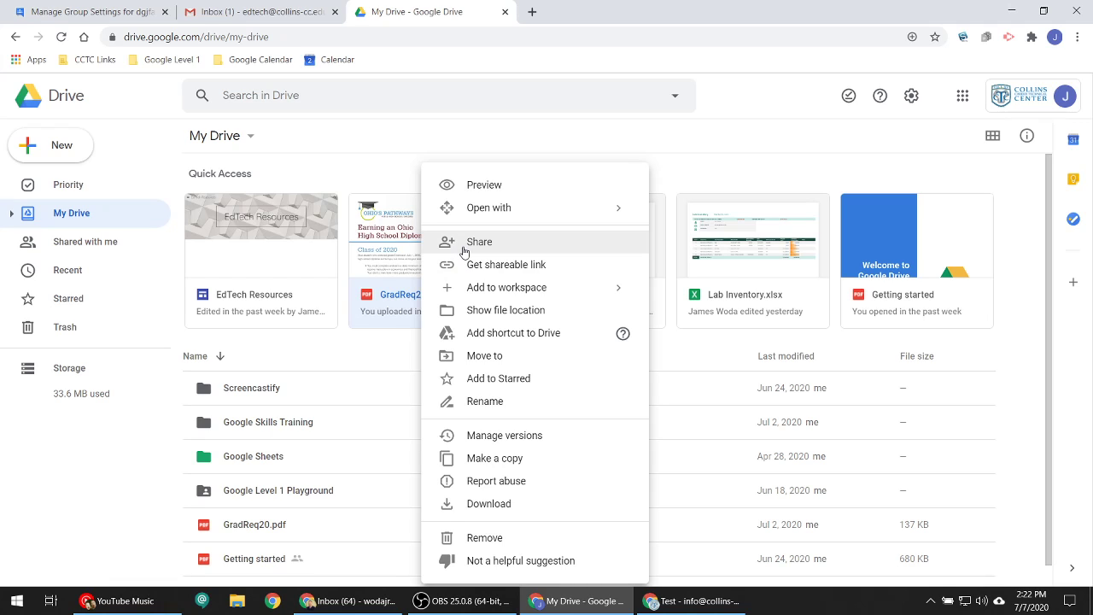
pyautogui.click(463, 250)
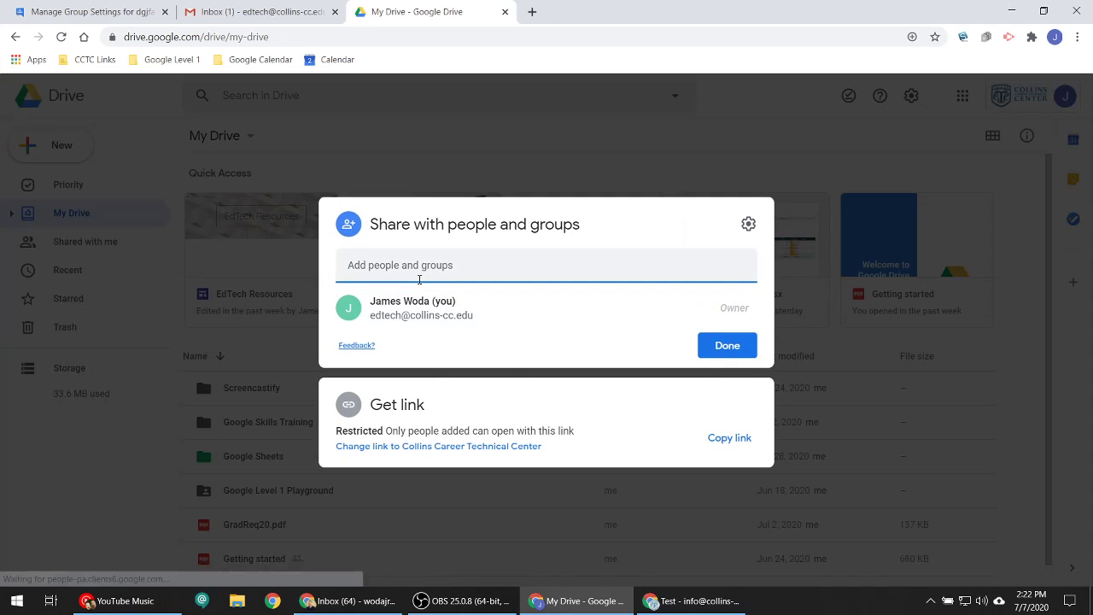
# Step: Add the Collins Career Technical Center account and a staff member as individual recipients for the shared PDF
pyautogui.click(389, 271)
pyautogui.click(406, 255)
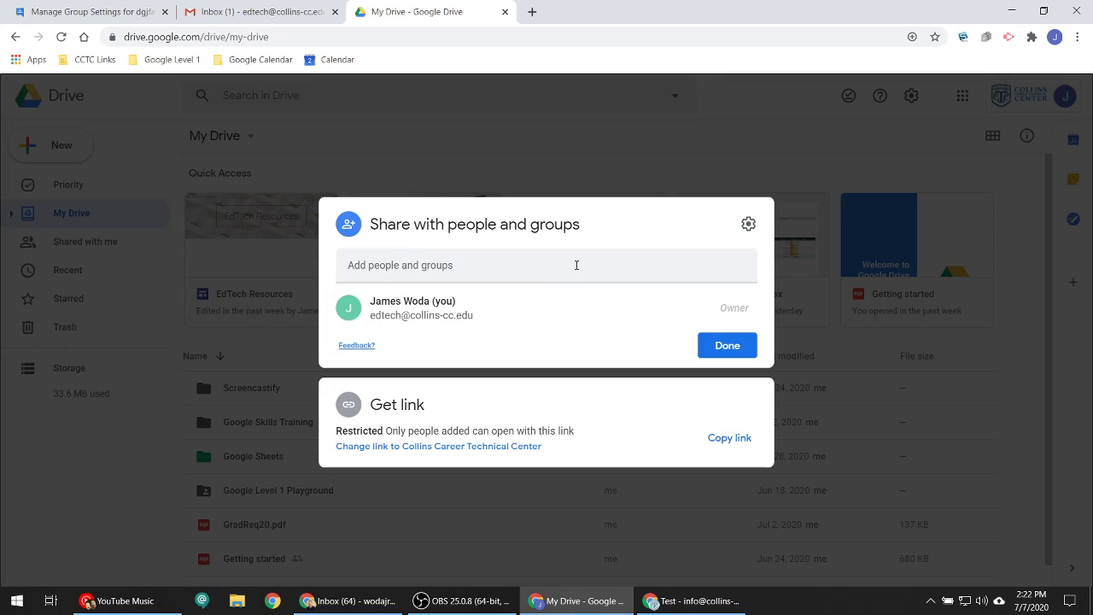
pyautogui.click(528, 263)
pyautogui.write('info')
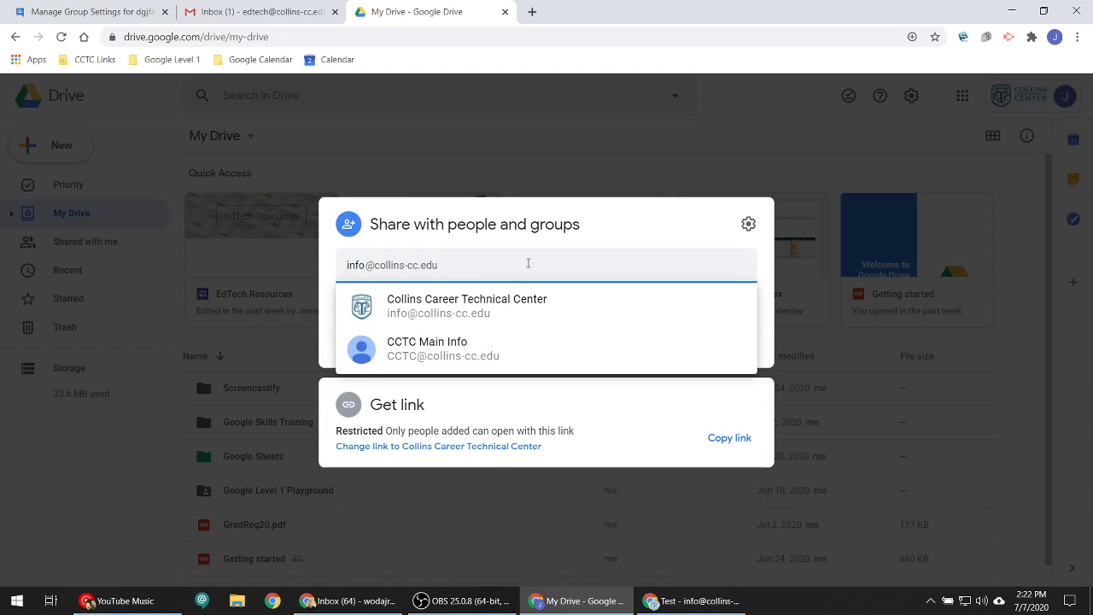
pyautogui.press('Return')
pyautogui.hotkey('ctrl', 'v')
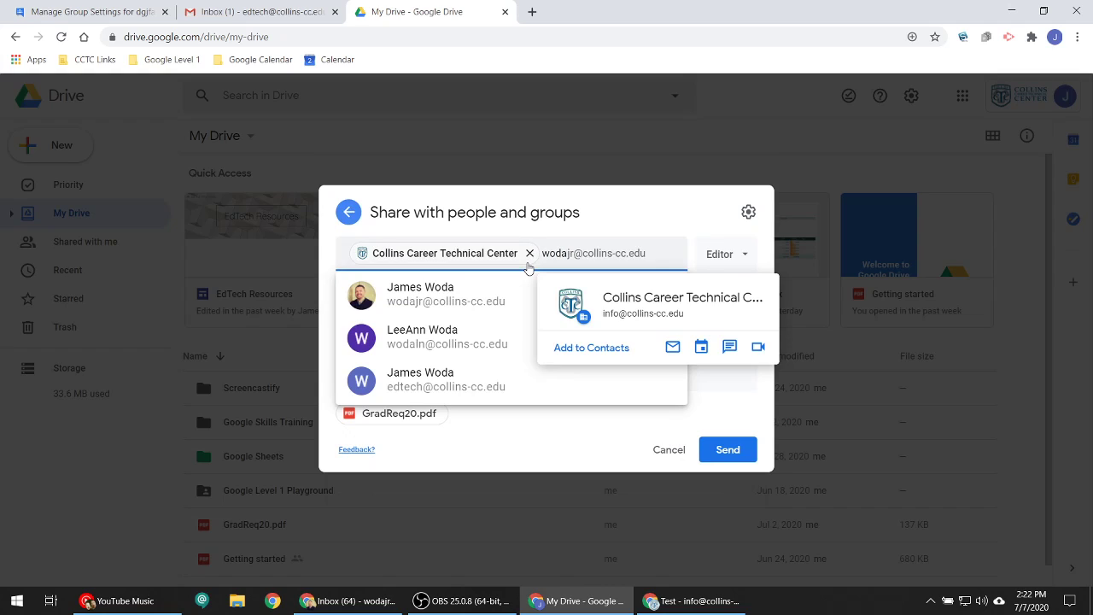
pyautogui.click(440, 295)
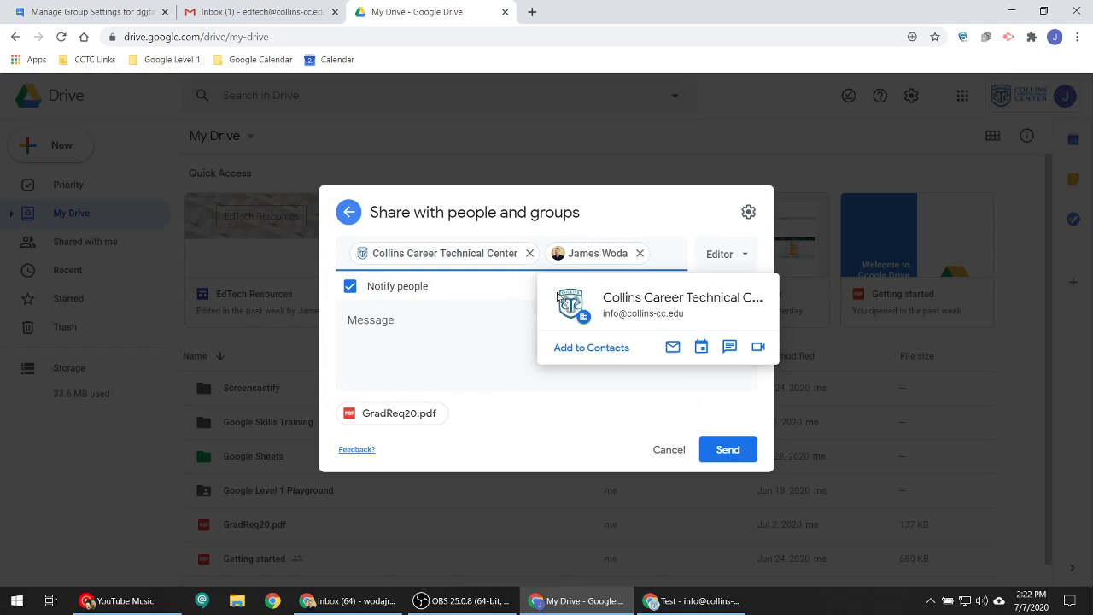
# Step: Replace both individual recipients with the My Friends group's address, and cancel the share without sending it
pyautogui.click(529, 253)
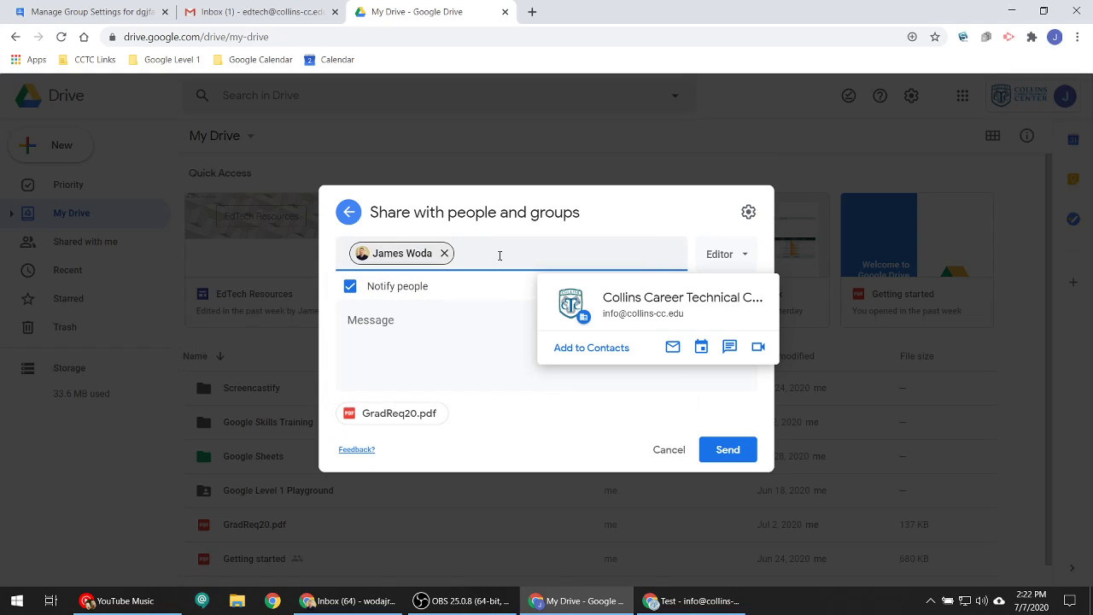
pyautogui.click(444, 253)
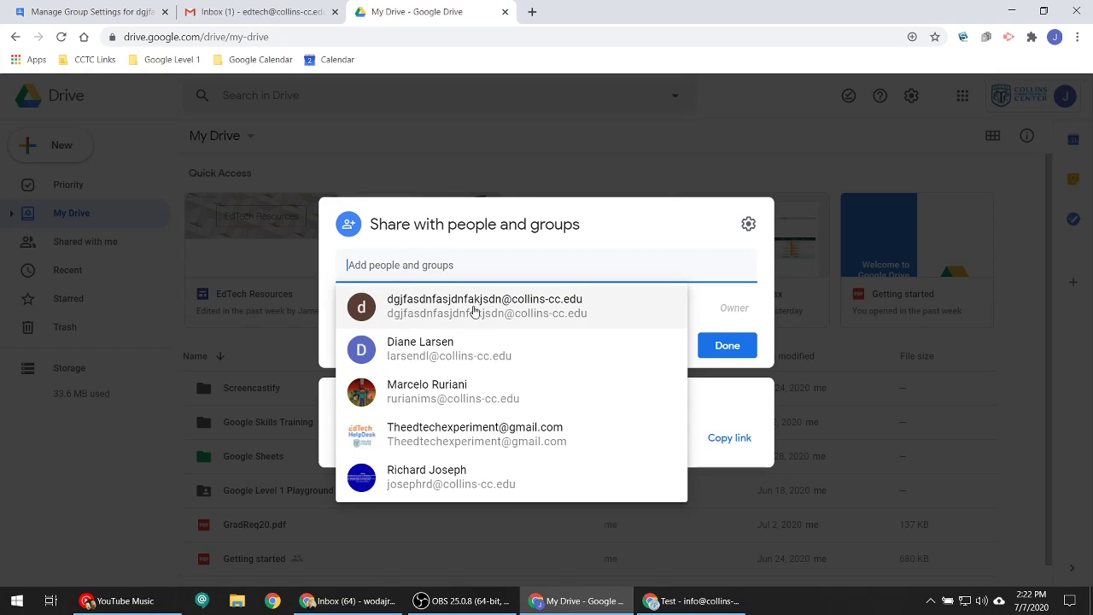
pyautogui.click(474, 310)
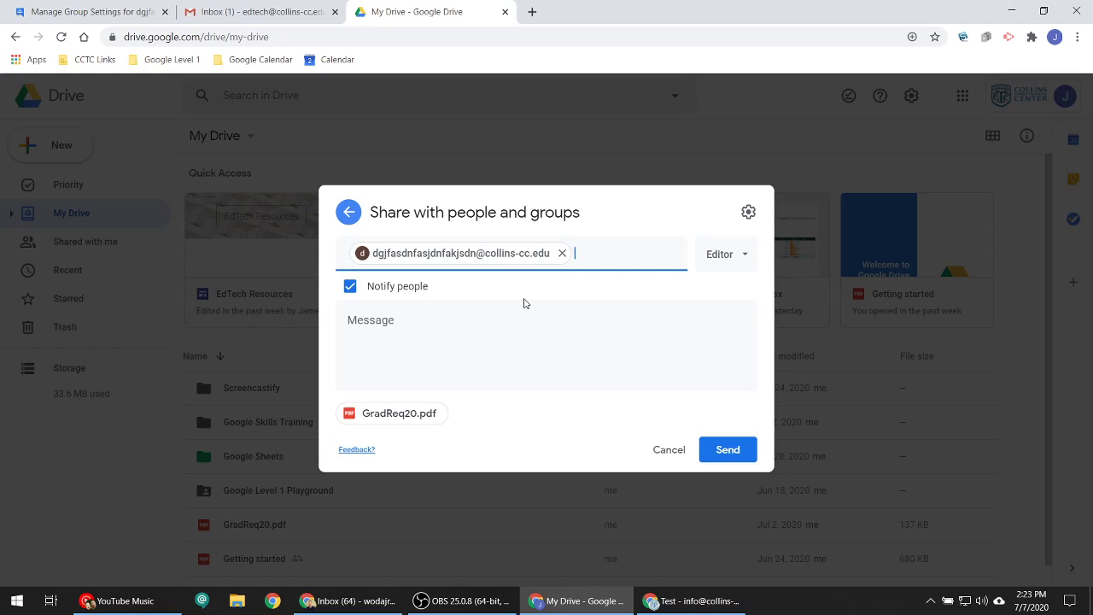
pyautogui.click(663, 449)
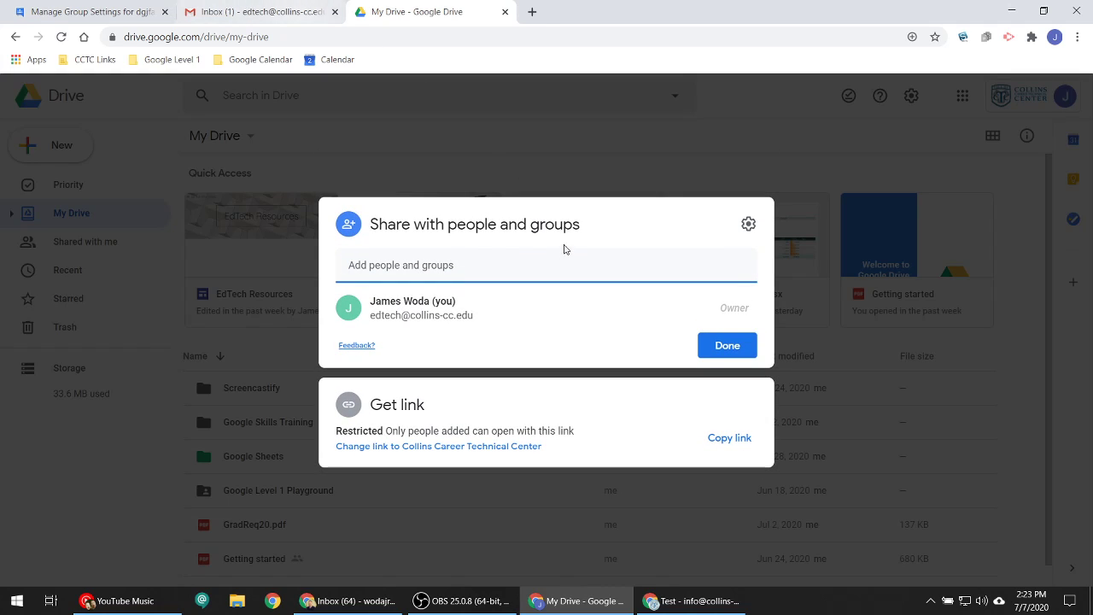
# Step: Revisit the inbox and the group manager's "Test" message, and return to the My Friends group settings
pyautogui.click(295, 10)
pyautogui.click(683, 608)
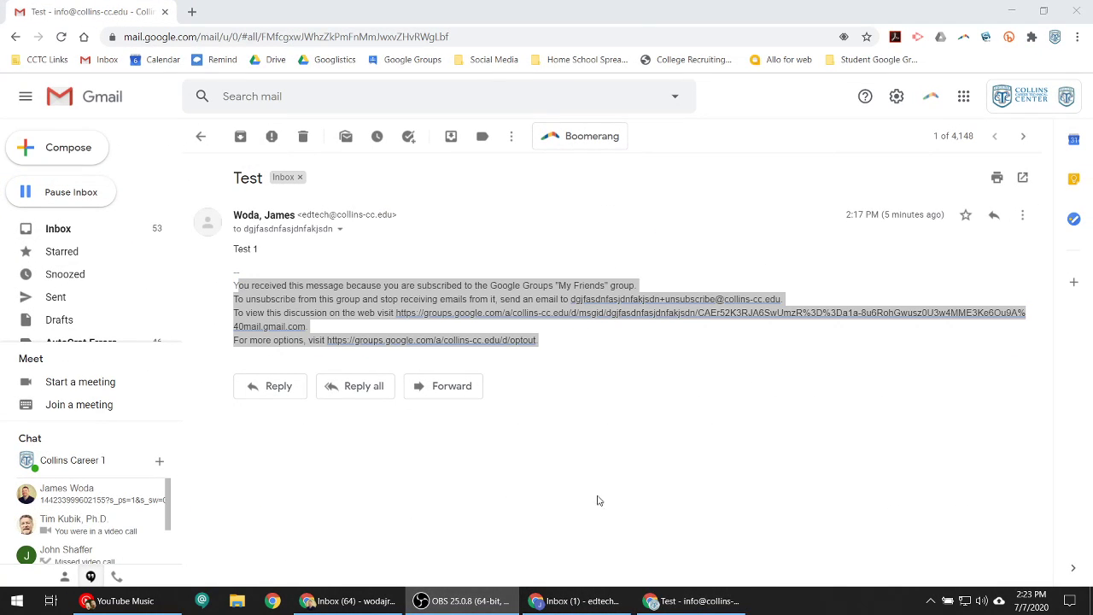
pyautogui.click(1010, 10)
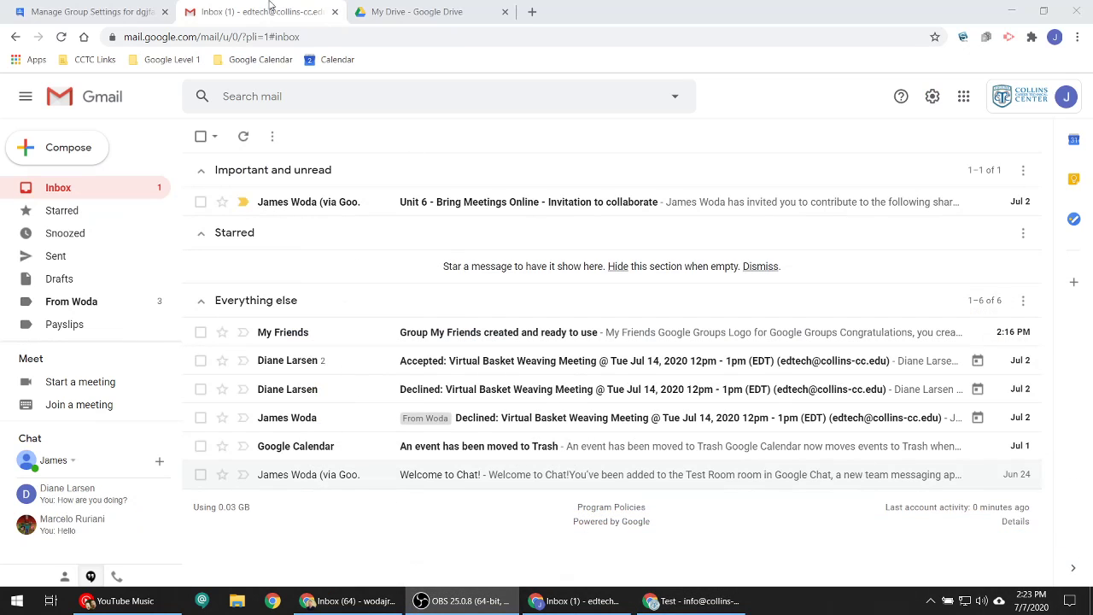
pyautogui.click(418, 11)
pyautogui.click(141, 14)
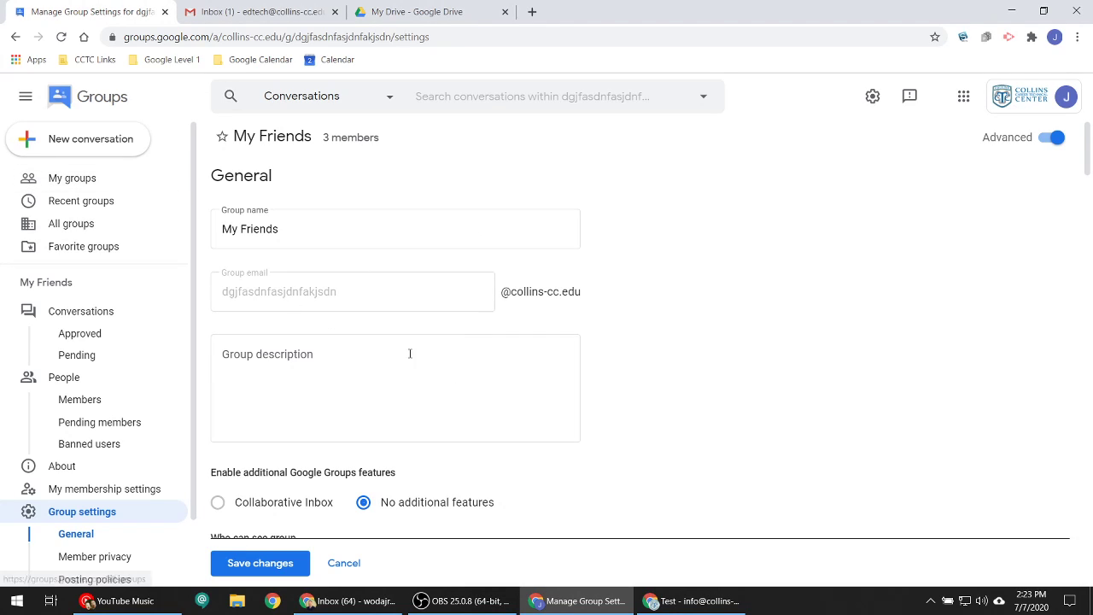